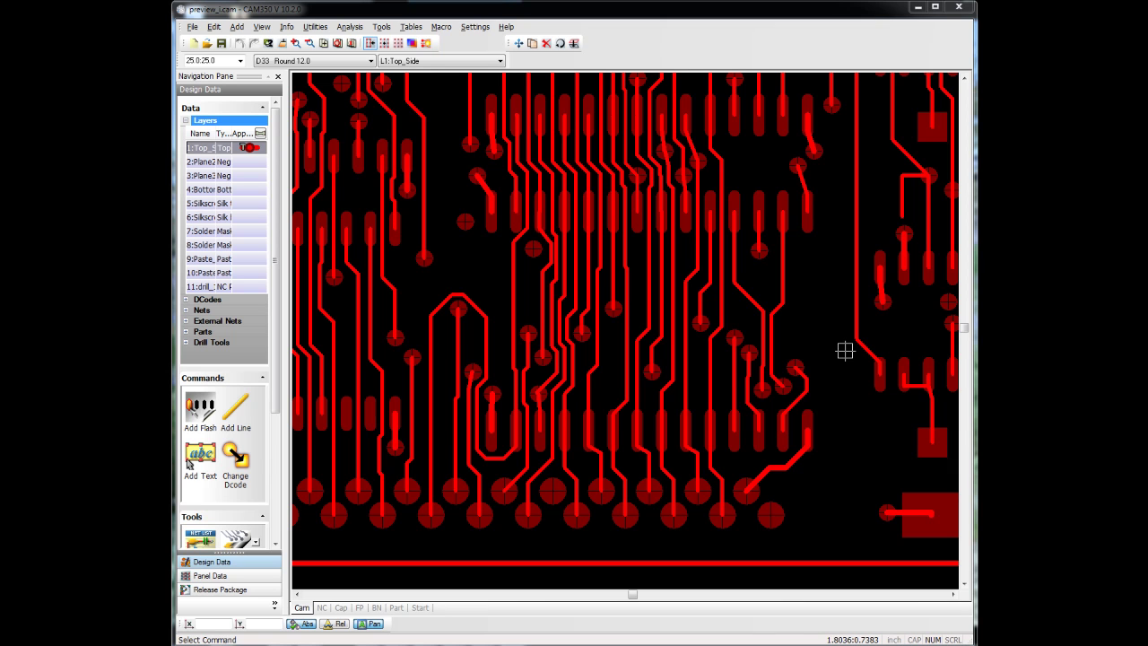
# Step: Create a new DFF stream for the board's design data
pyautogui.moveTo(275, 237); pyautogui.dragTo(275, 339)
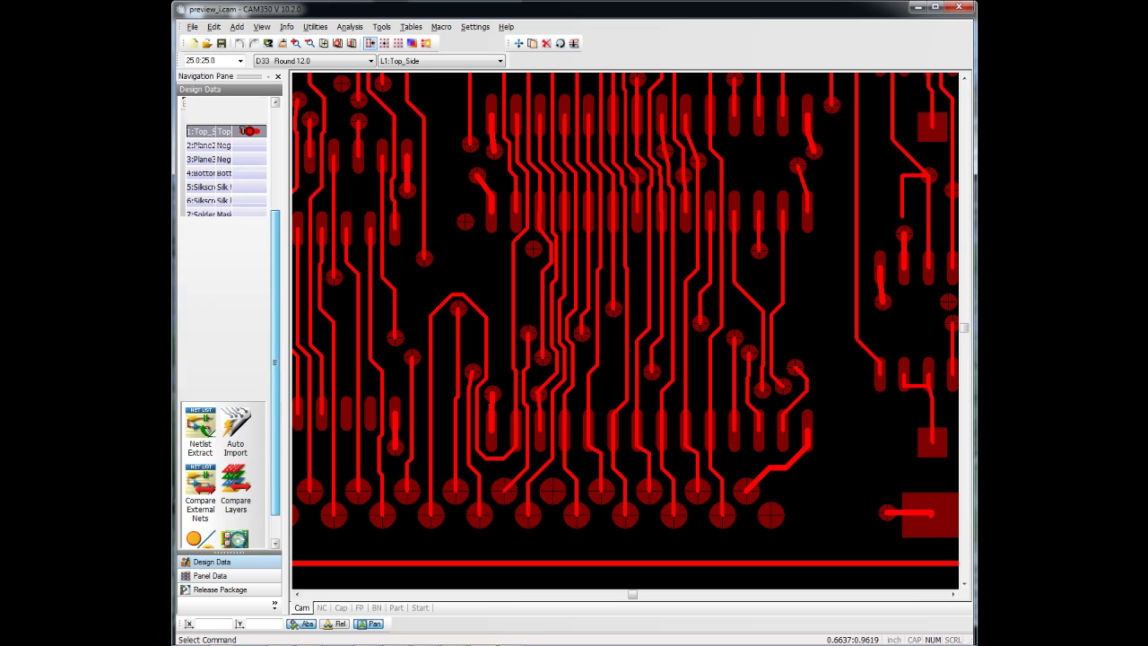
pyautogui.scroll(-3, 224, 269)
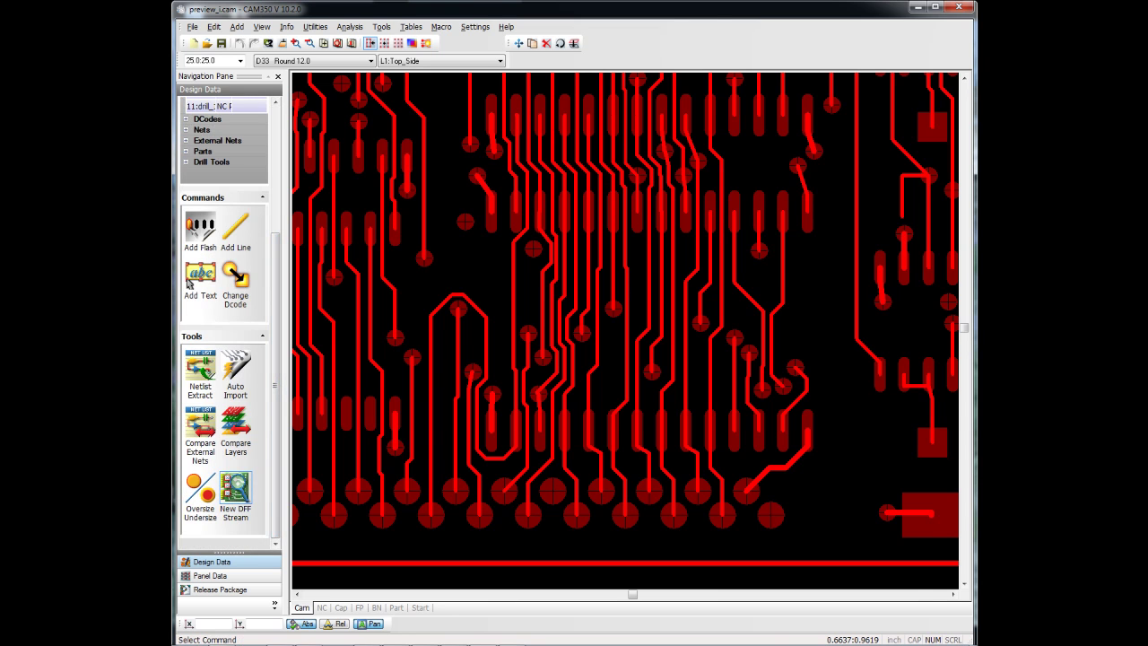
pyautogui.click(236, 493)
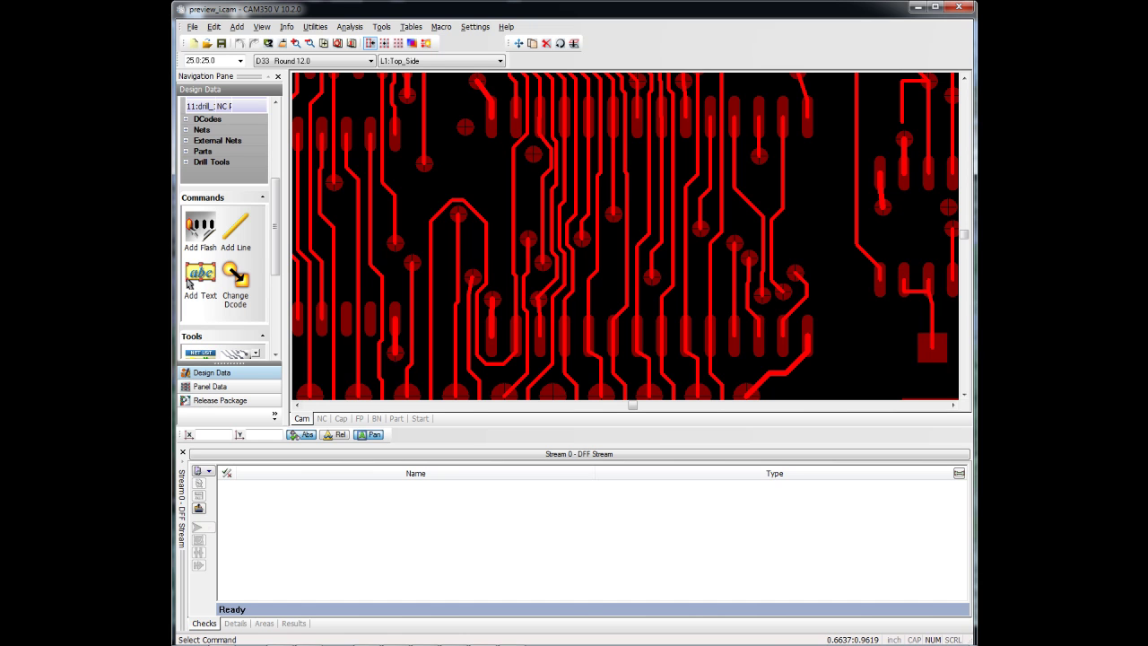
# Step: Load the saved generic.stream file into the new DFF stream
pyautogui.click(207, 471)
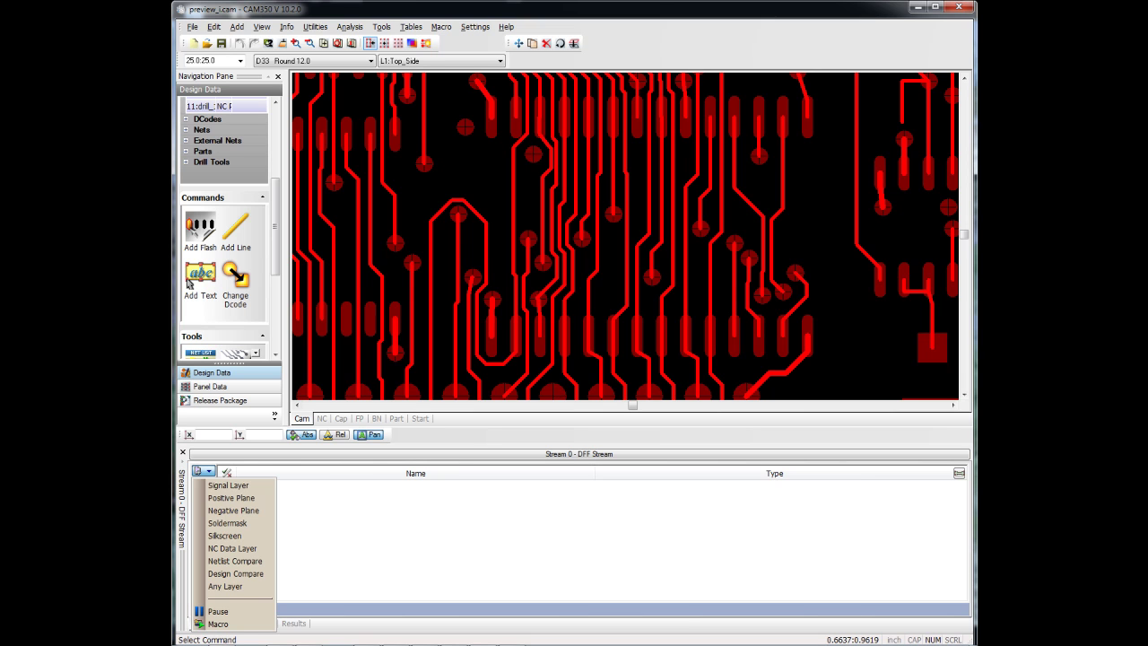
pyautogui.press('Escape')
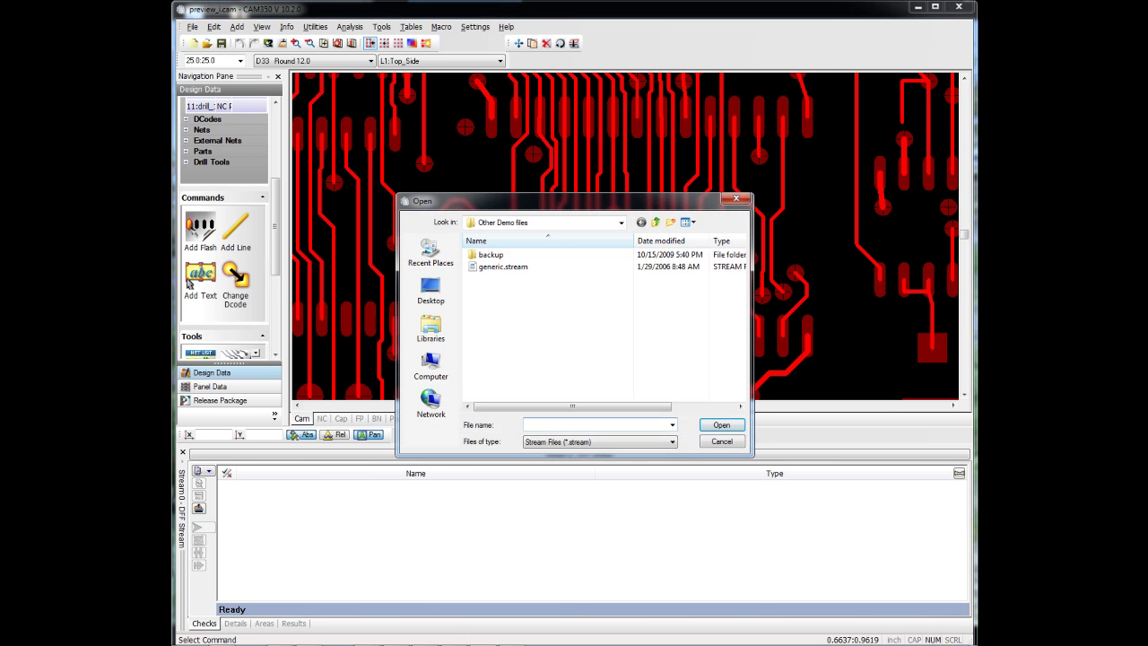
pyautogui.click(504, 266)
pyautogui.click(722, 425)
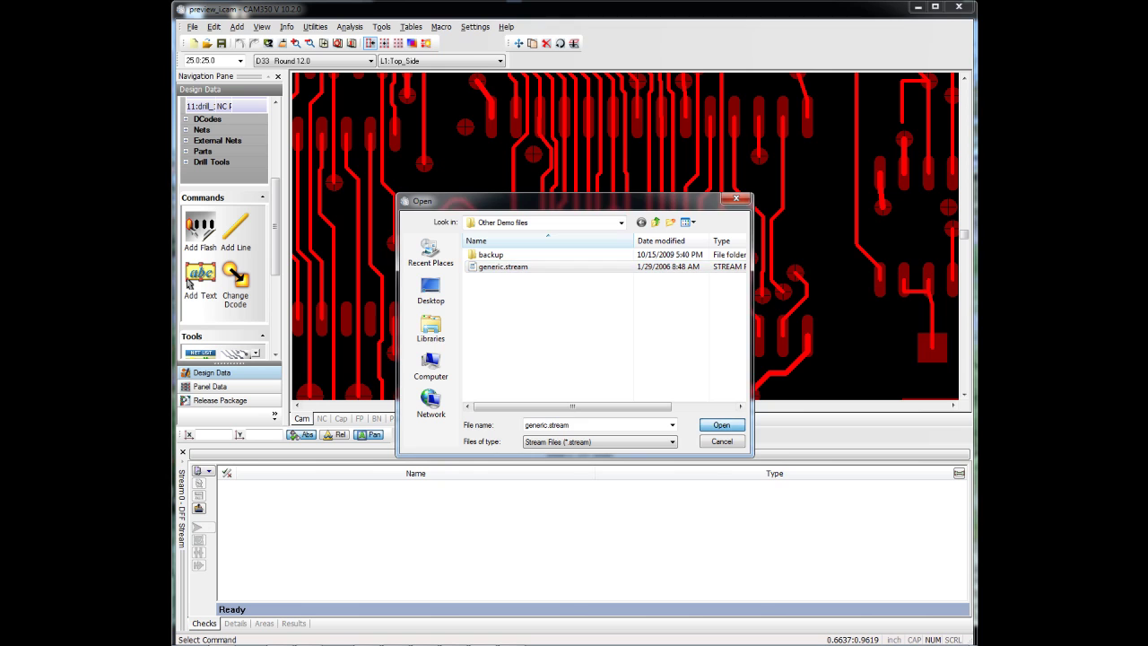
pyautogui.press('Return')
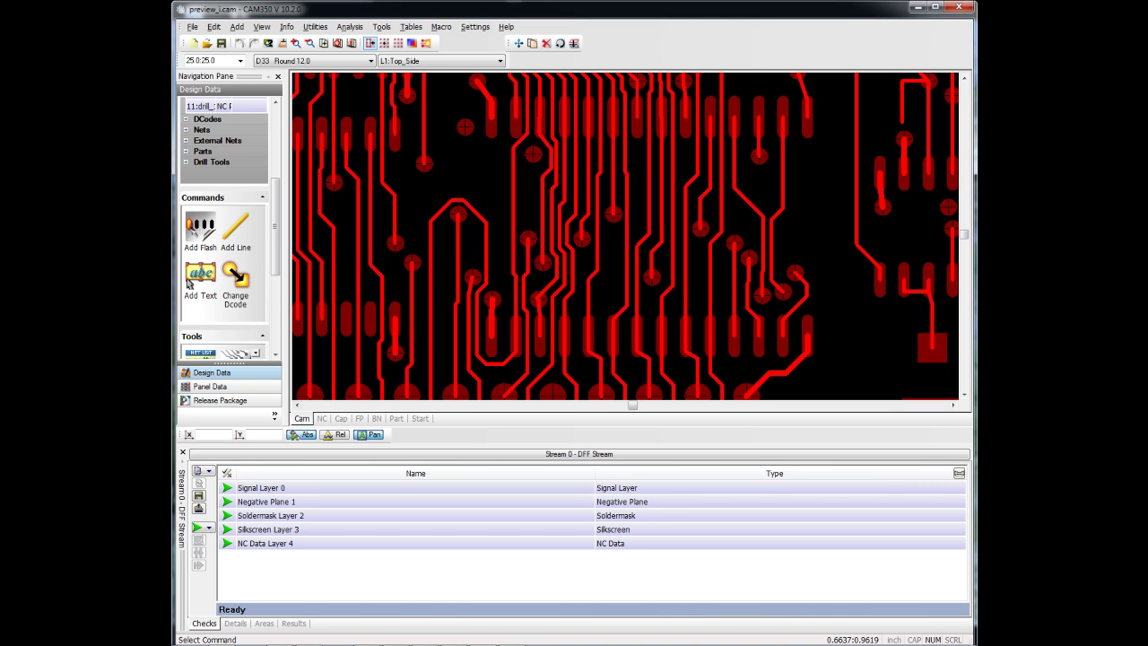
# Step: In the Signal Layer 0 check details, set the TT - Track to Track spacing to 4
pyautogui.click(196, 481)
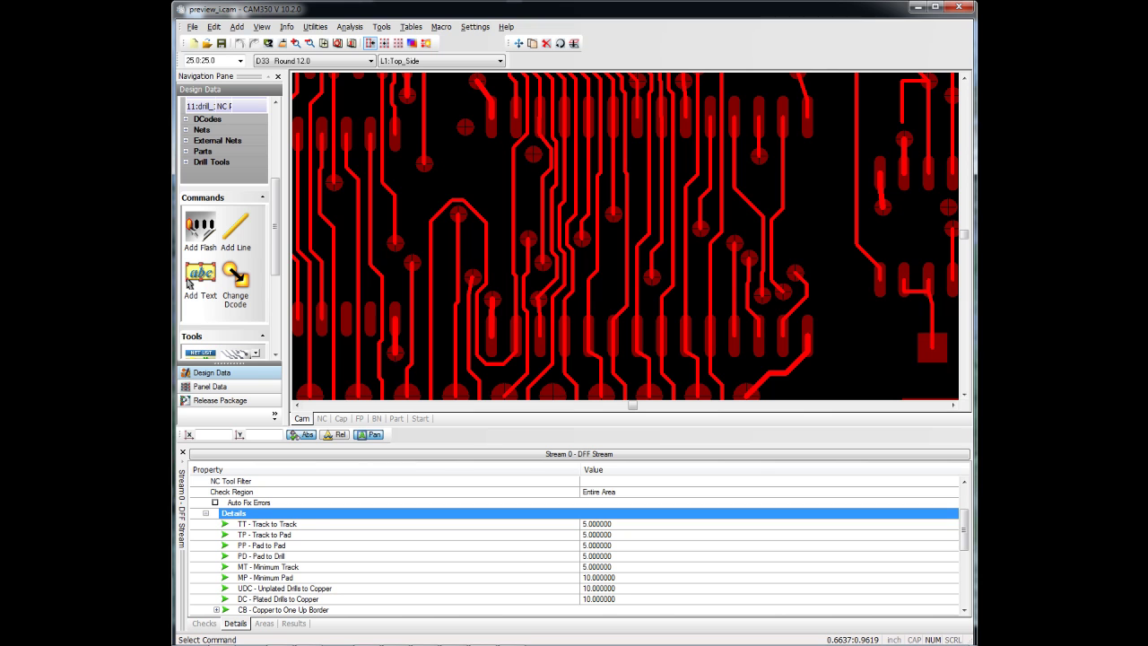
pyautogui.press('Down')
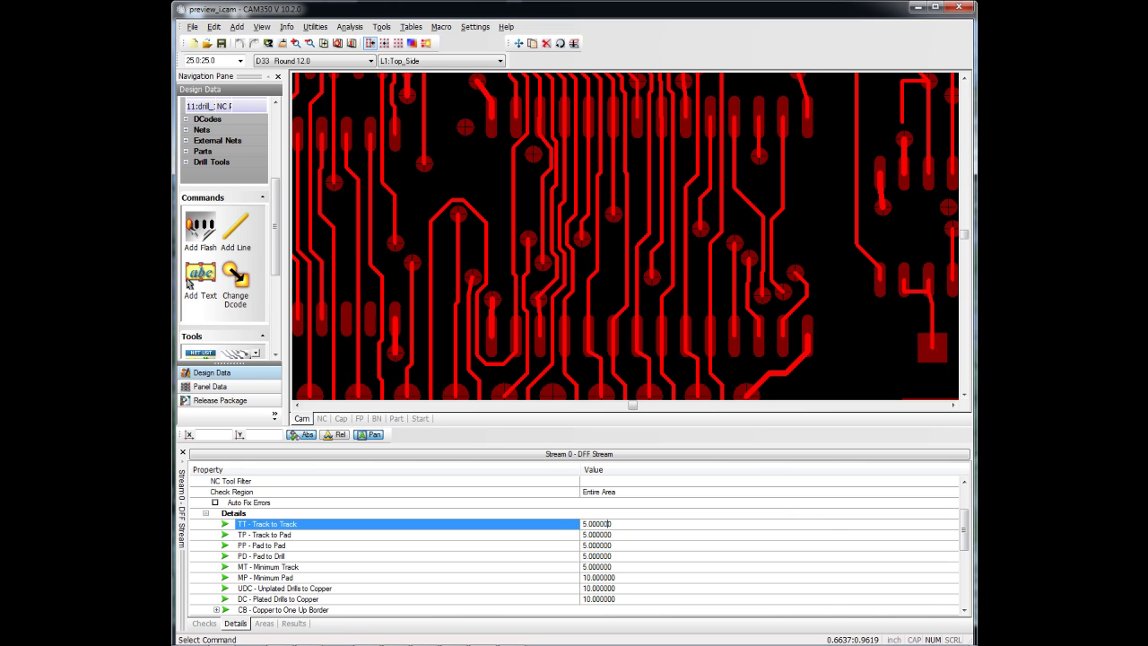
pyautogui.press('Tab')
pyautogui.write('4')
pyautogui.press('Down')
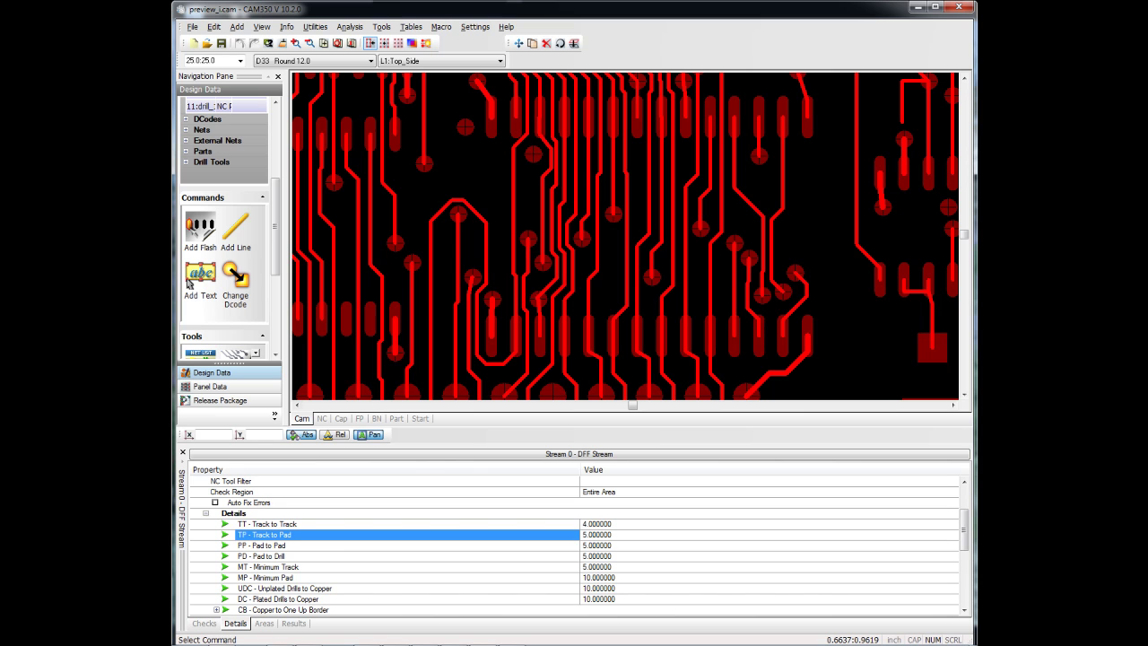
# Step: Review the remaining Signal Layer 0 checks and parameters, and collapse that check's details
pyautogui.scroll(-1, 188, 283)
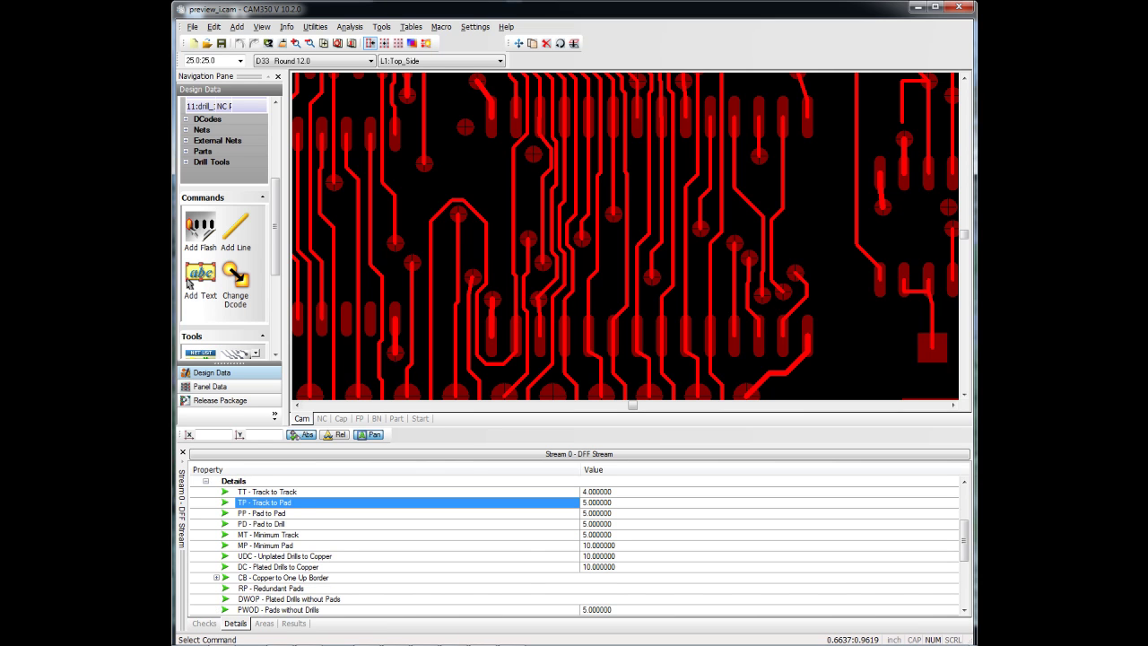
pyautogui.scroll(-1, 188, 284)
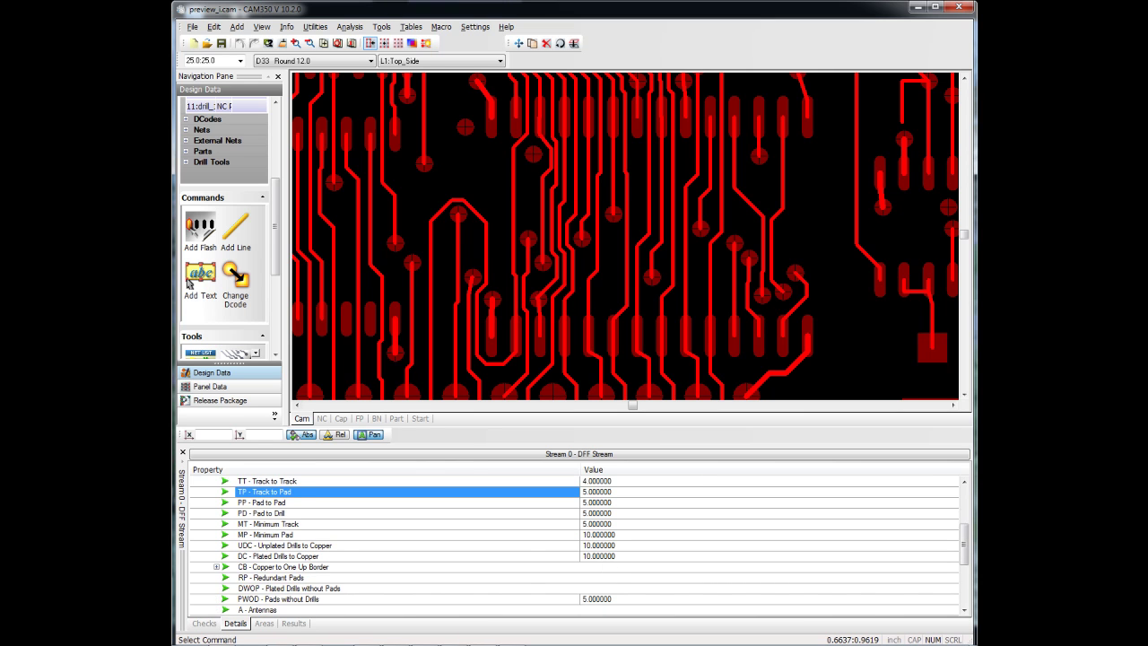
pyautogui.scroll(-3, 189, 284)
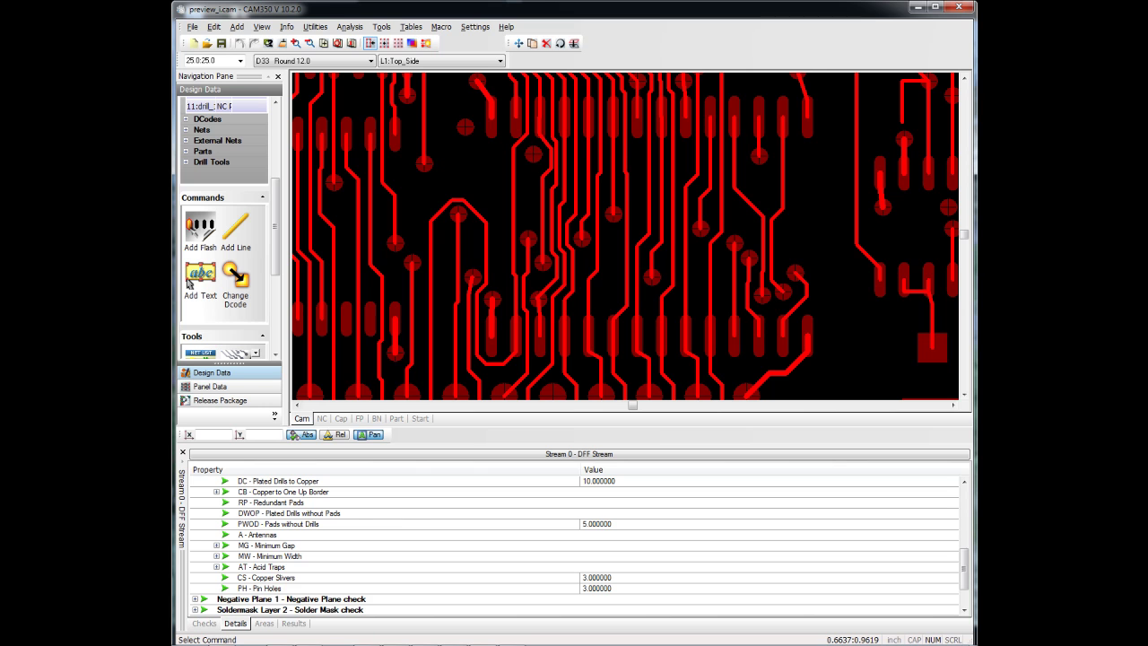
pyautogui.press('Up')
pyautogui.press('Up')
pyautogui.press('Up')
pyautogui.press('Up')
pyautogui.press('Up')
pyautogui.press('Up')
pyautogui.press('Up')
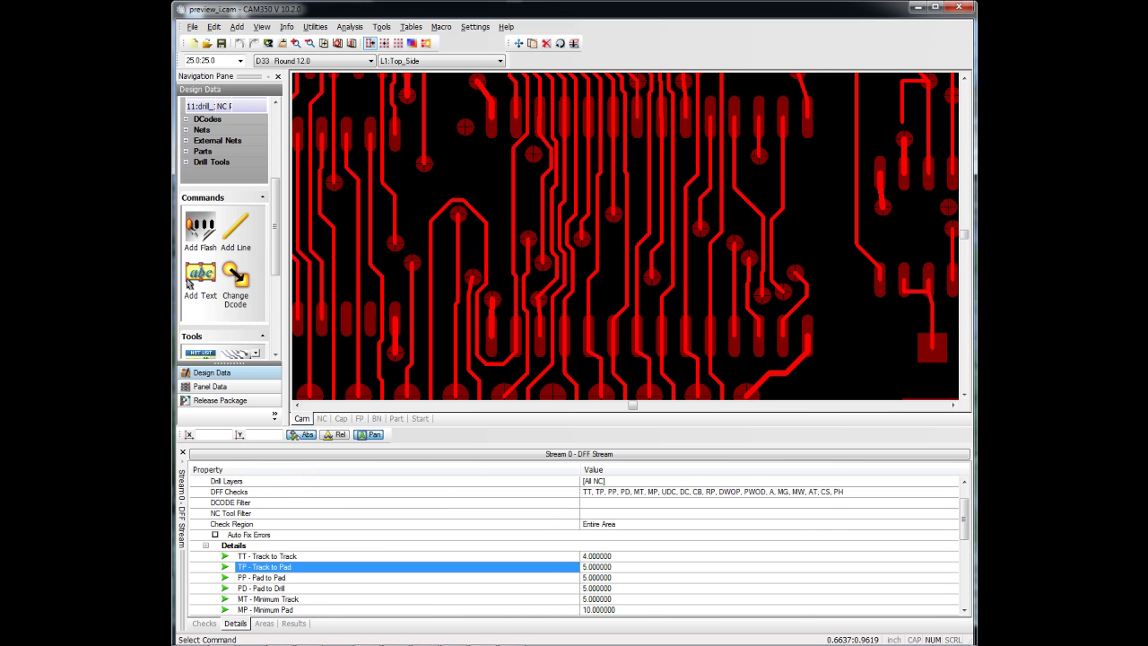
pyautogui.scroll(1, 580, 546)
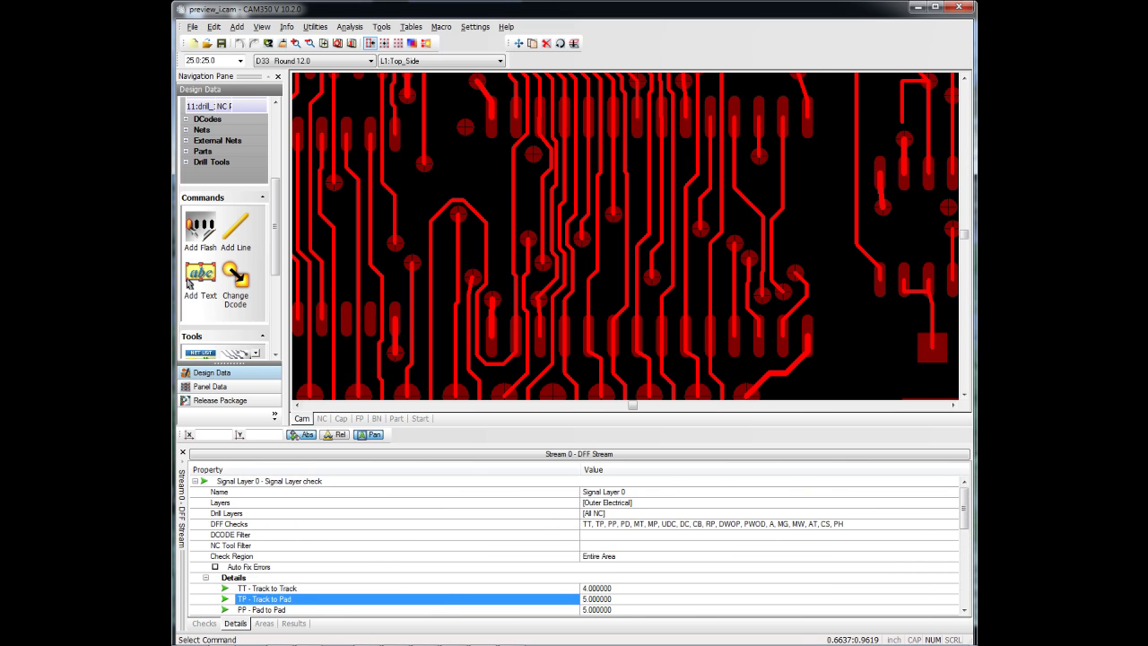
pyautogui.click(195, 481)
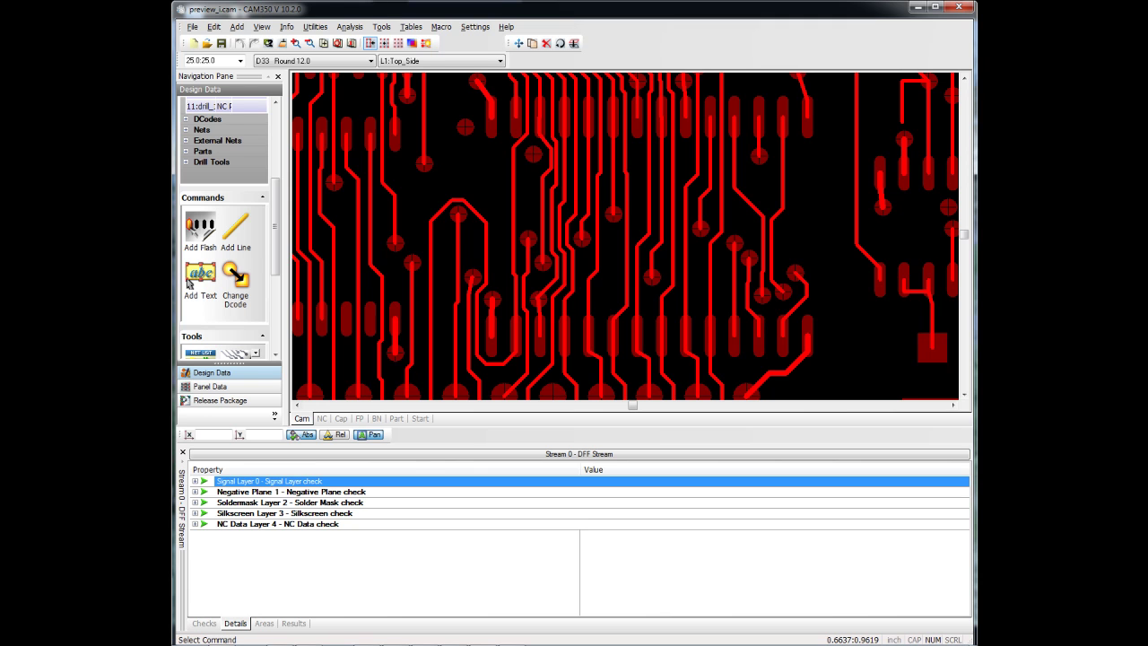
# Step: Run the DFF stream from the list of checks and switch to its results
pyautogui.click(204, 624)
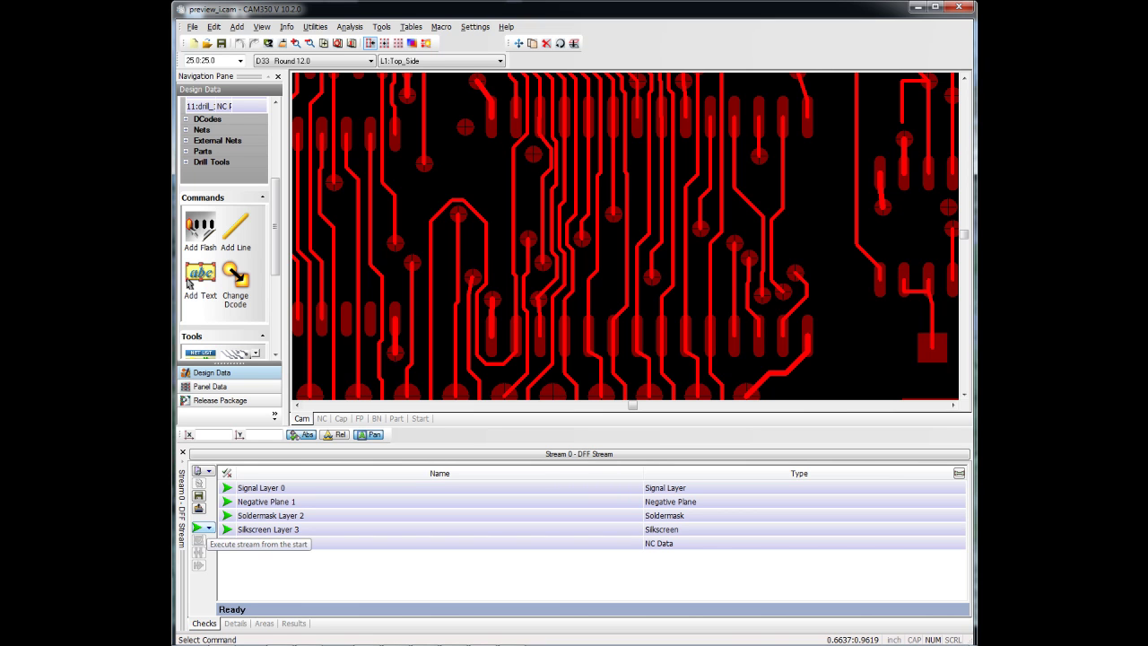
pyautogui.click(209, 528)
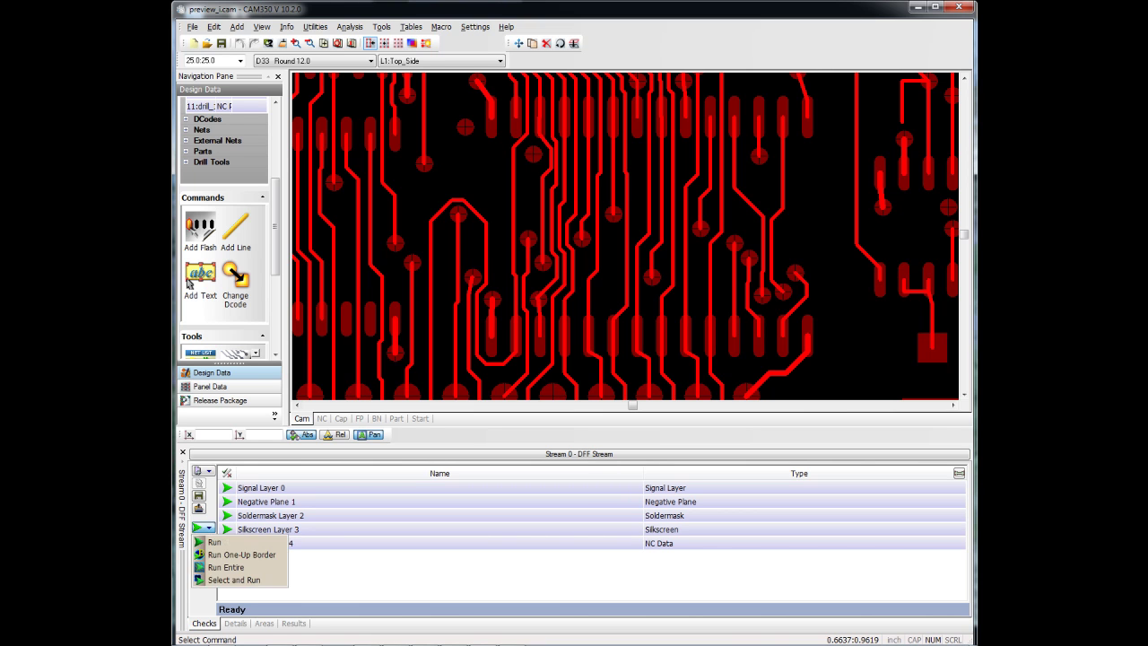
pyautogui.click(215, 542)
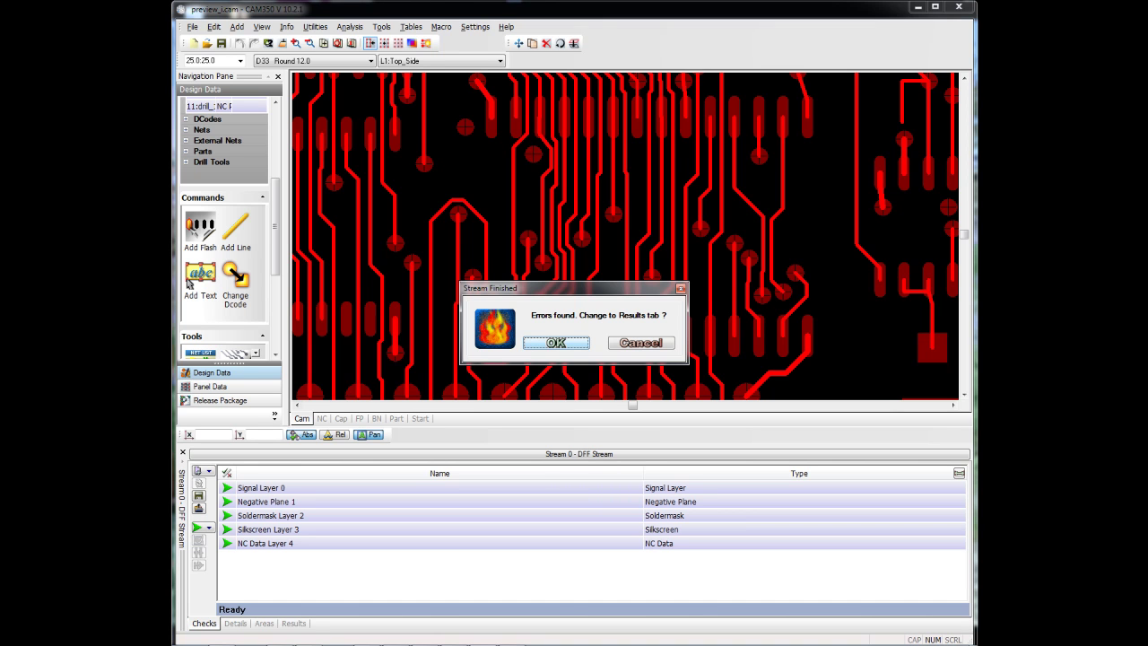
pyautogui.press('Return')
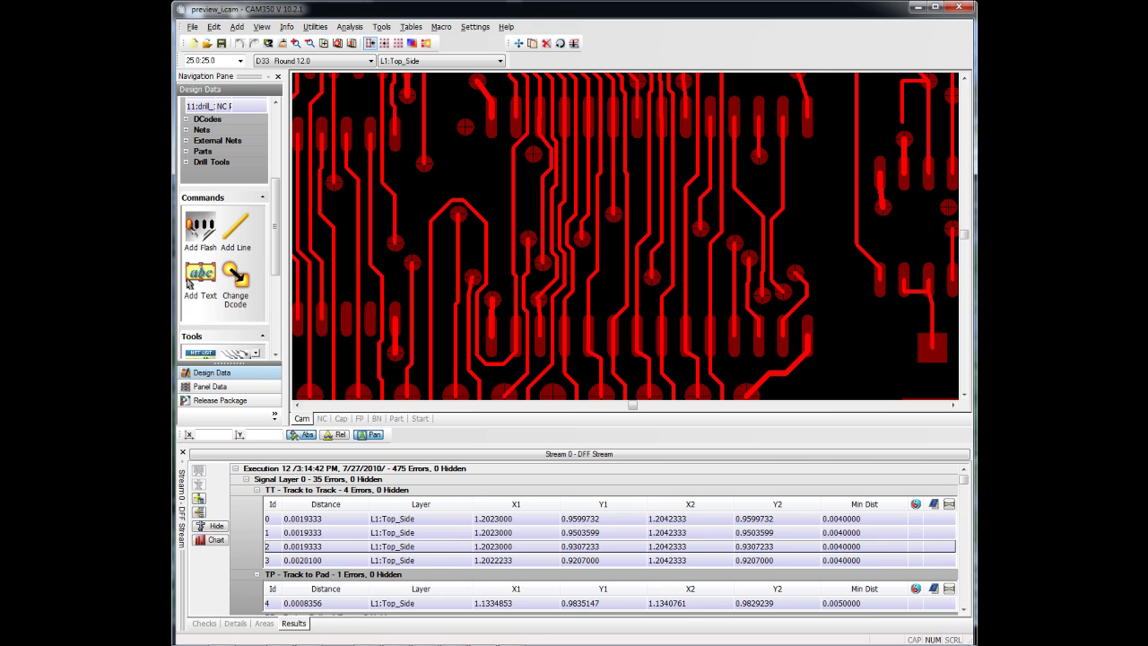
# Step: Zoom to the first Track to Track error and attach the comment "reroute" to it
pyautogui.press('Up')
pyautogui.press('Up')
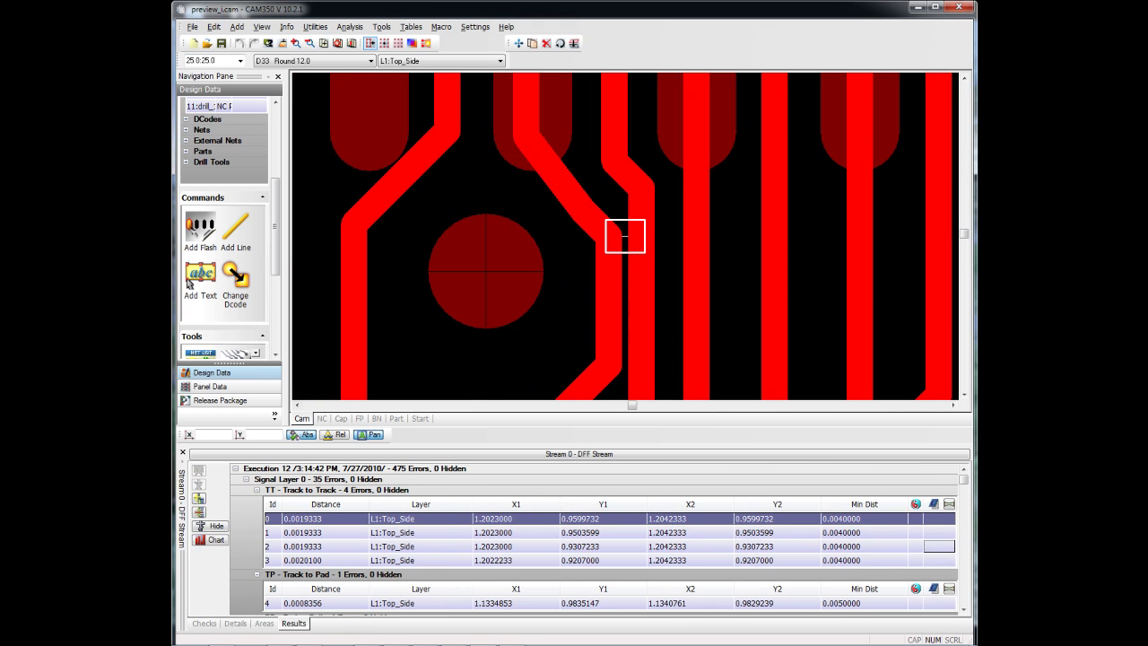
pyautogui.click(940, 519)
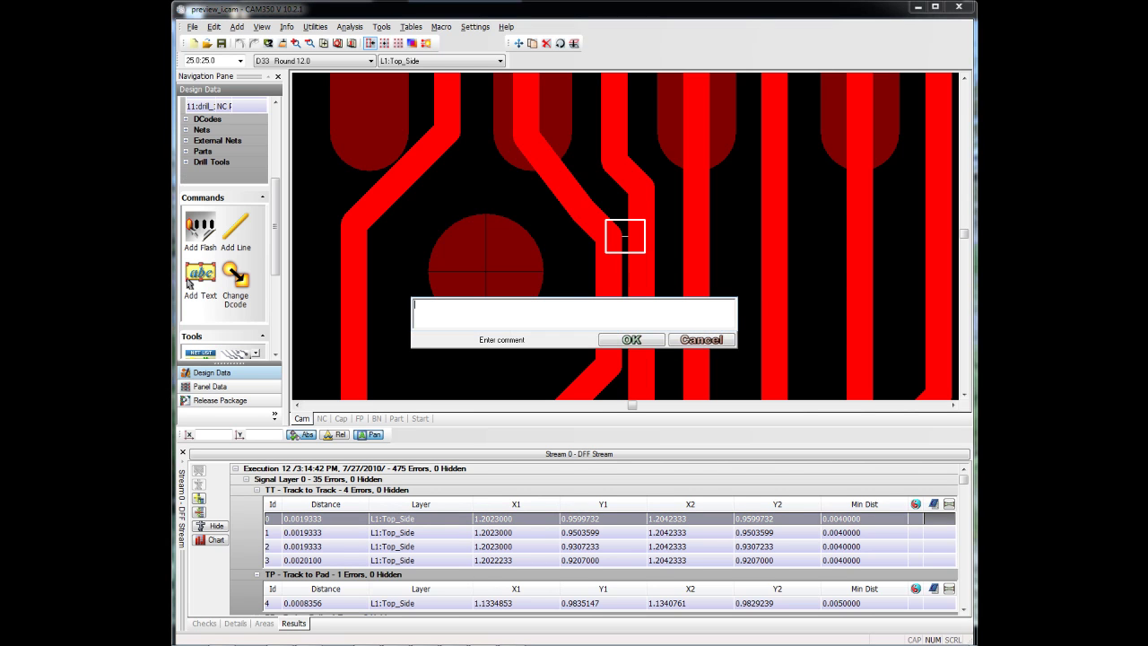
pyautogui.write('reroute')
pyautogui.press('Return')
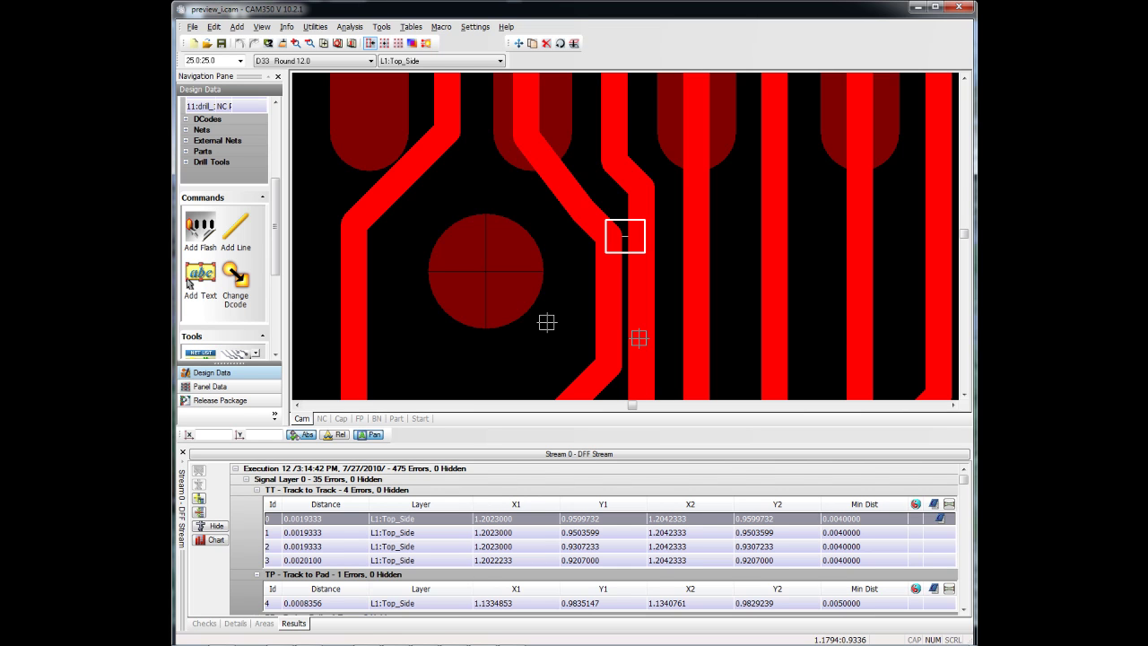
# Step: Inspect the Track to Pad error and the first Pad to Drill error on the board, collapsing each reviewed group
pyautogui.click(257, 490)
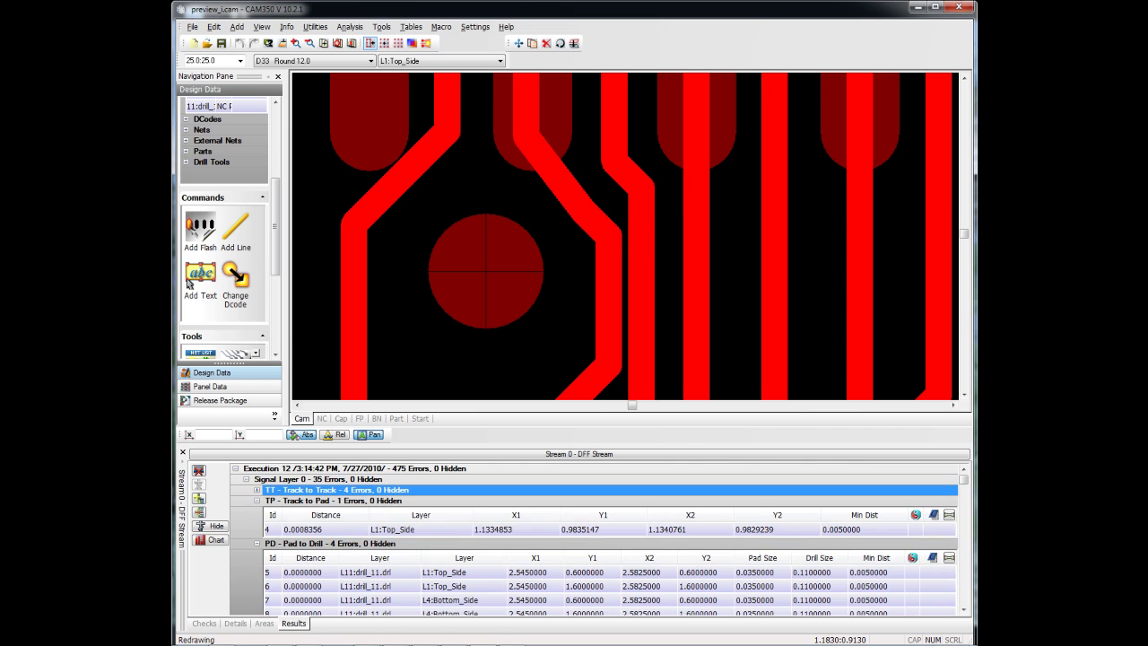
pyautogui.click(325, 529)
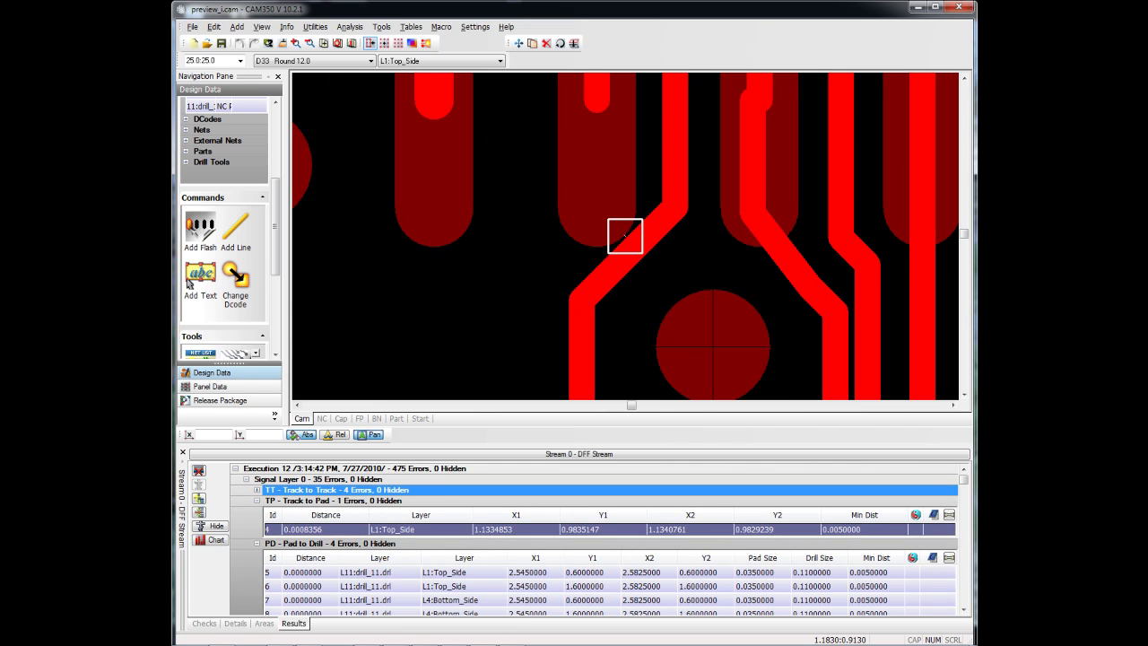
pyautogui.press('Down')
pyautogui.press('Left')
pyautogui.click(466, 540)
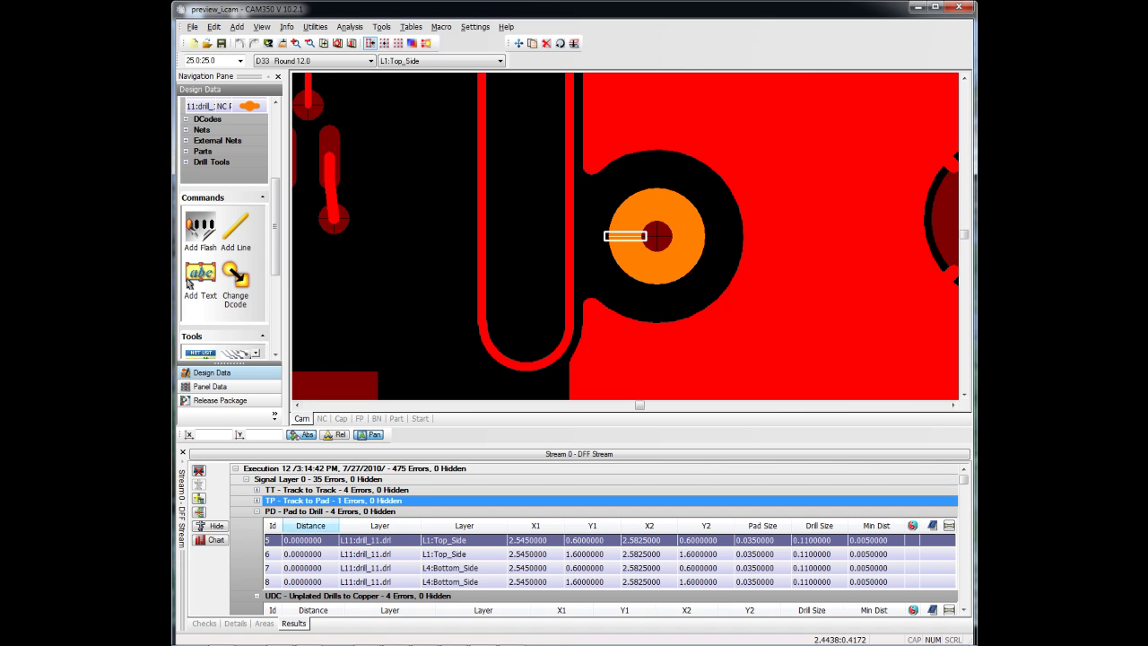
pyautogui.press('Left')
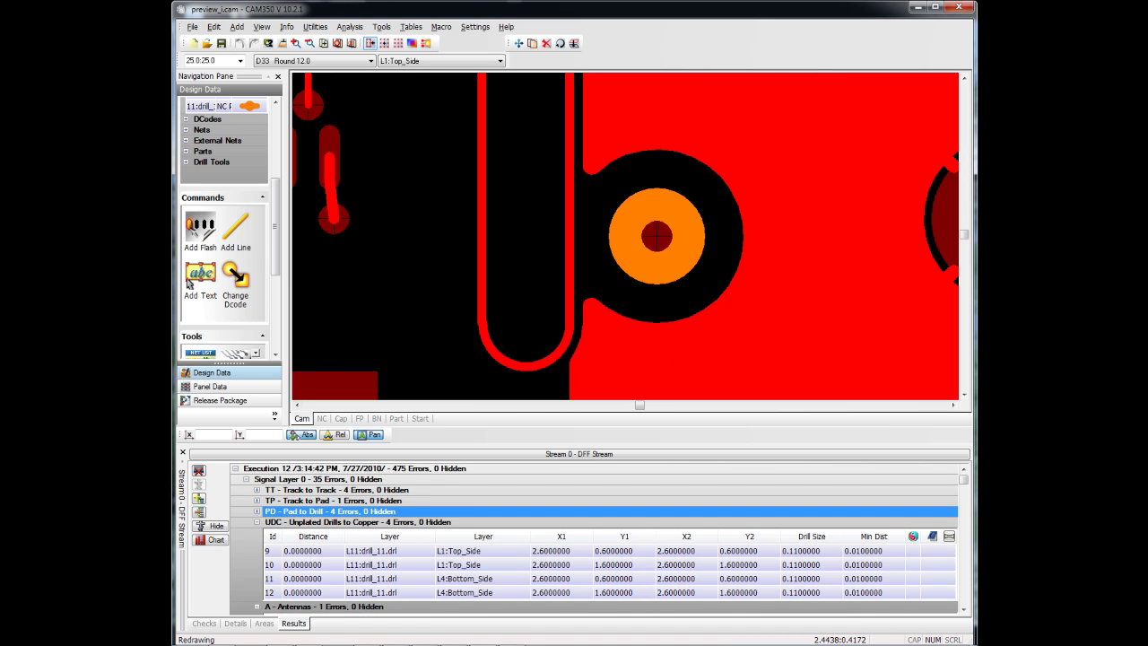
# Step: Collapse the Unplated Drills to Copper group and inspect the Antennas error on Top_Side with its surrounding traces
pyautogui.press('Down')
pyautogui.press('Left')
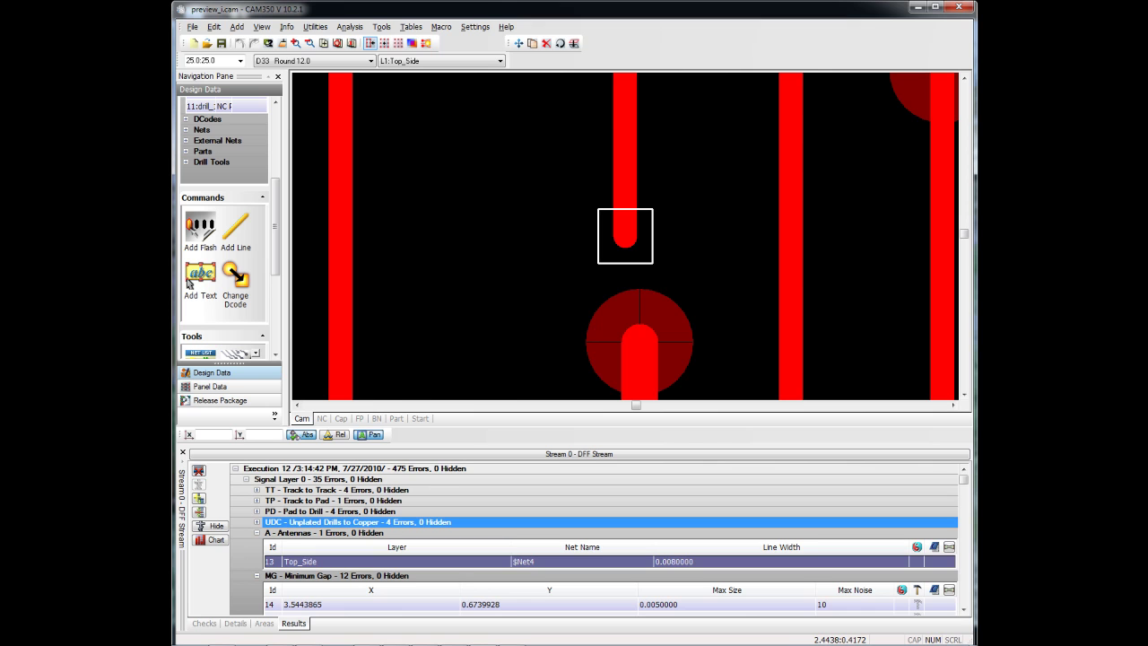
pyautogui.moveTo(648, 213); pyautogui.dragTo(625, 222, button='middle')
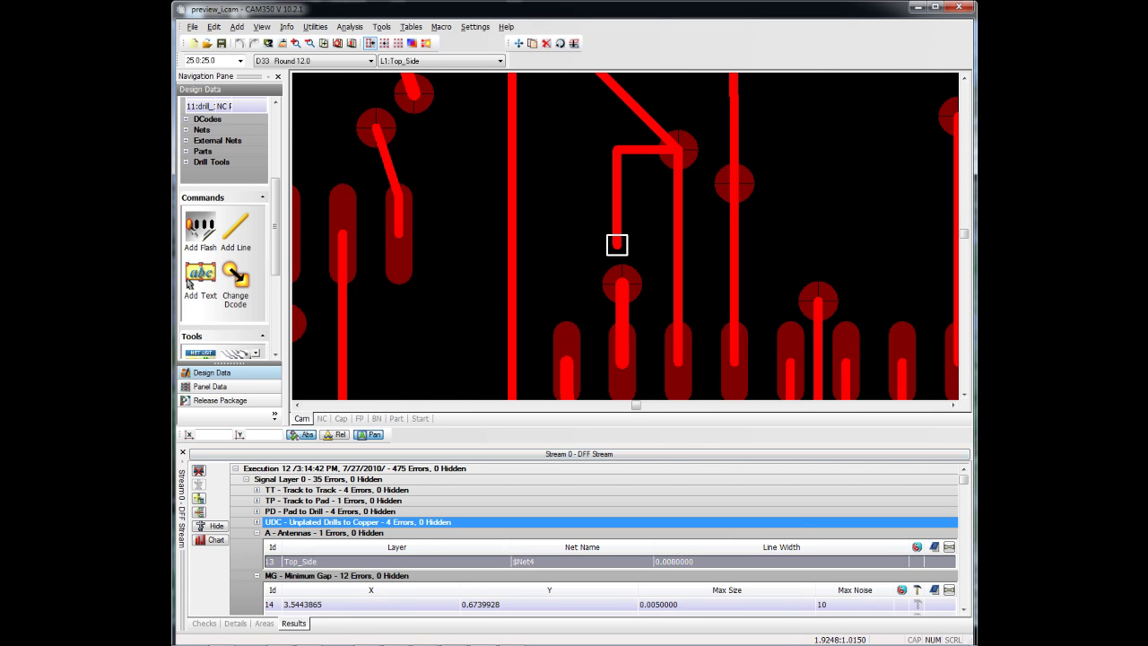
# Step: Skip the Minimum Gap group, inspect the first Acid Traps error on the board, and collapse its group
pyautogui.click(256, 575)
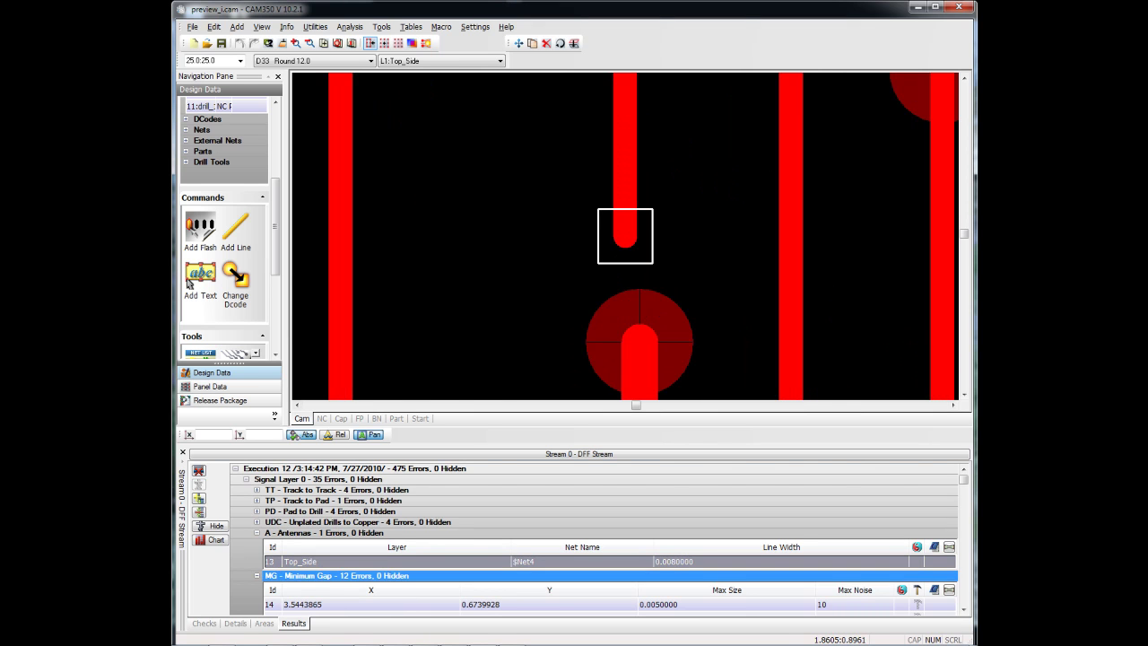
pyautogui.scroll(-1, 257, 576)
pyautogui.scroll(-2, 381, 569)
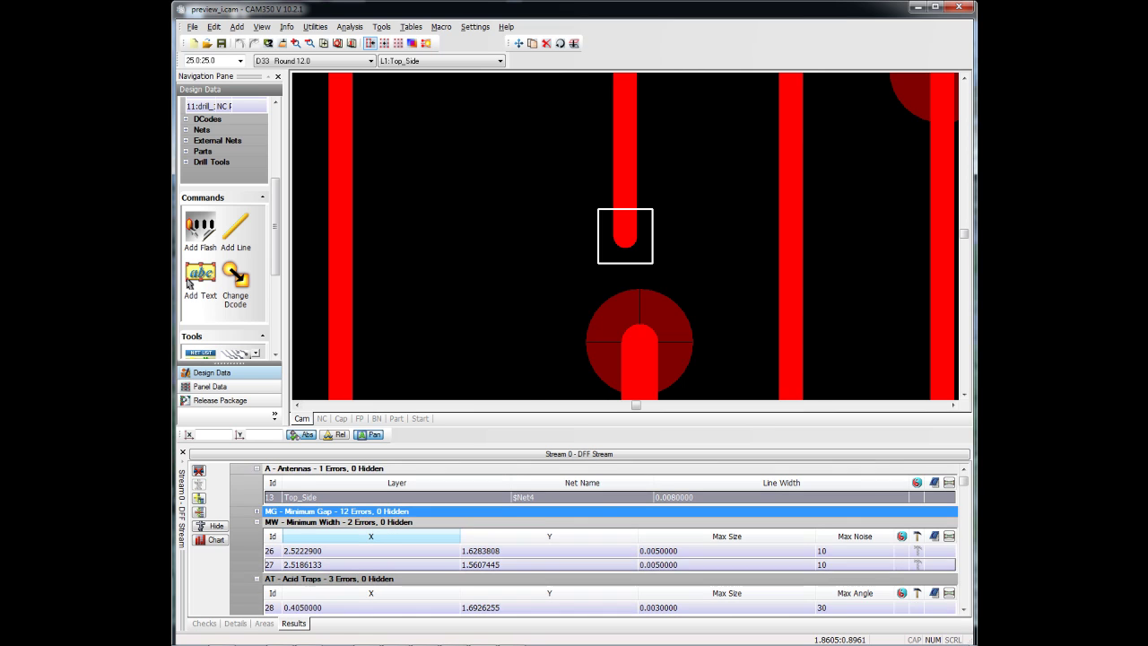
pyautogui.click(386, 596)
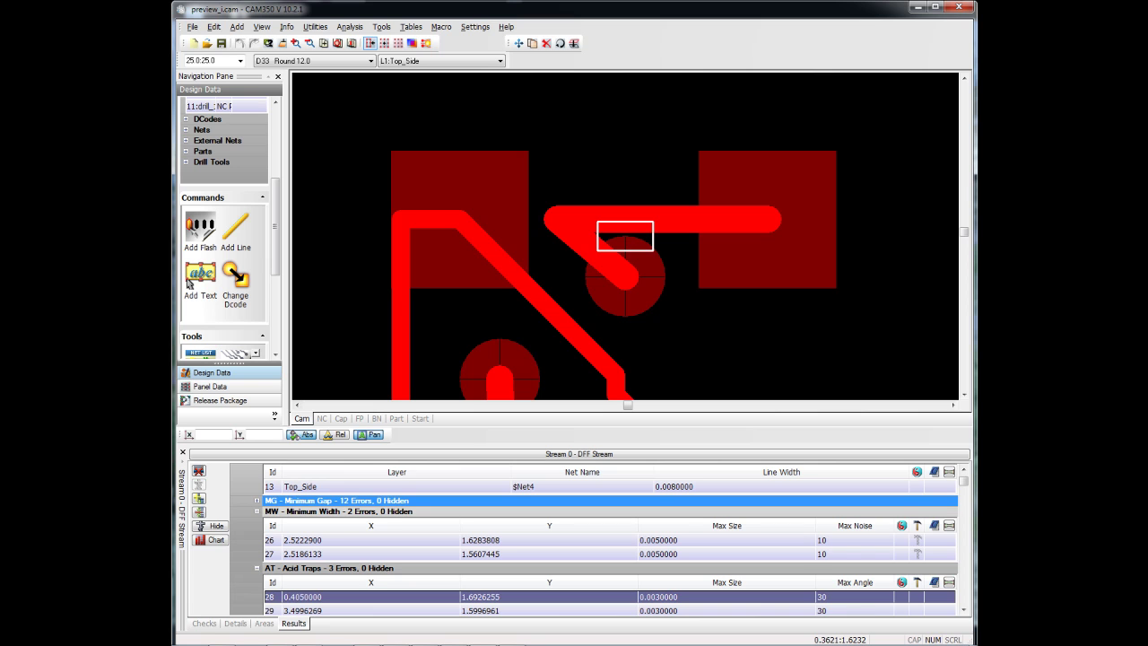
pyautogui.press('Up')
pyautogui.press('Left')
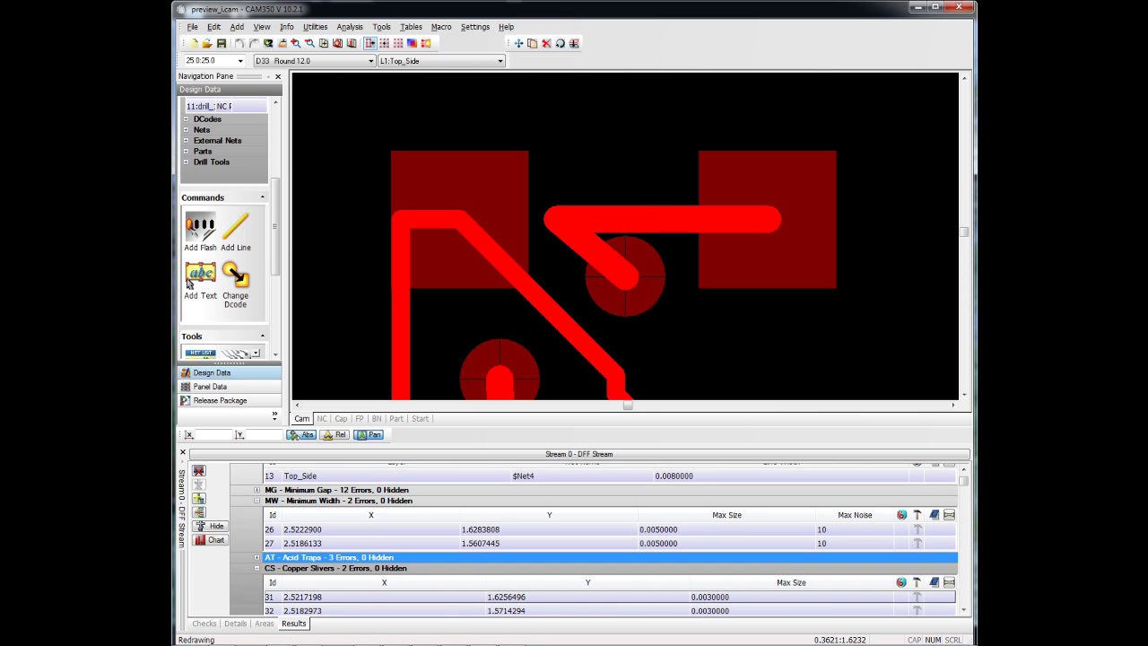
# Step: Inspect the first Copper Slivers error with its surrounding copper, and collapse its group to reach the Pin Holes errors
pyautogui.click(385, 597)
pyautogui.middleClick(660, 266)
pyautogui.rightClick(661, 266)
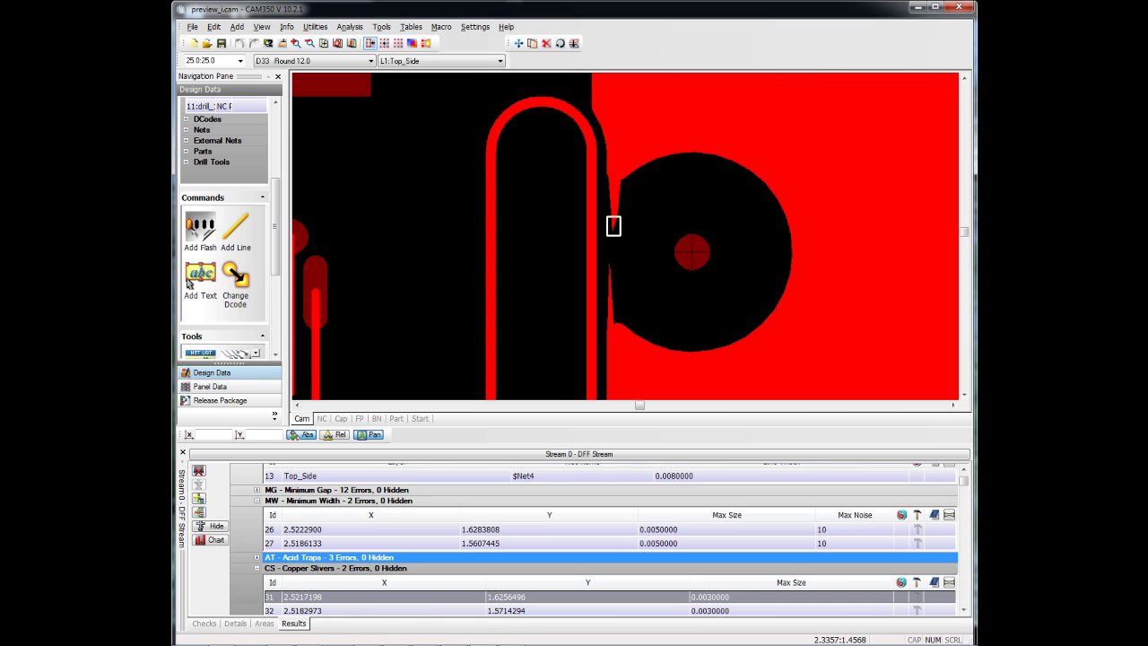
pyautogui.click(257, 567)
pyautogui.scroll(-3, 305, 562)
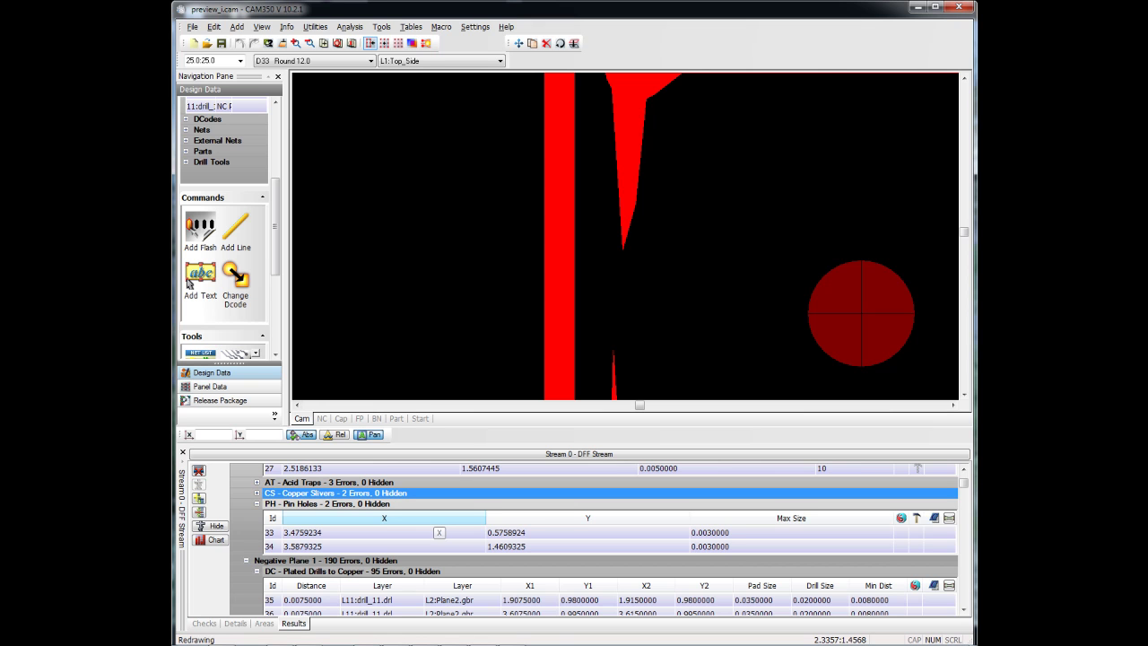
# Step: Move the Min Dist column before Distance in Negative Plane 1's Plated Drills to Copper group and inspect its first error on the board
pyautogui.scroll(-3, 435, 520)
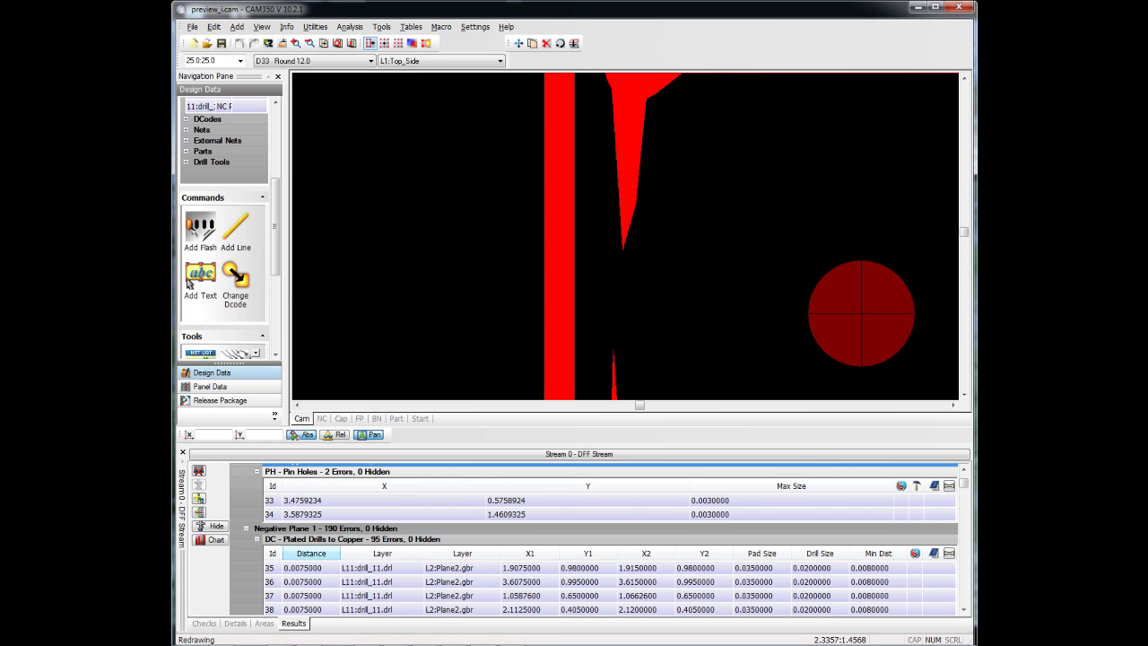
pyautogui.click(289, 539)
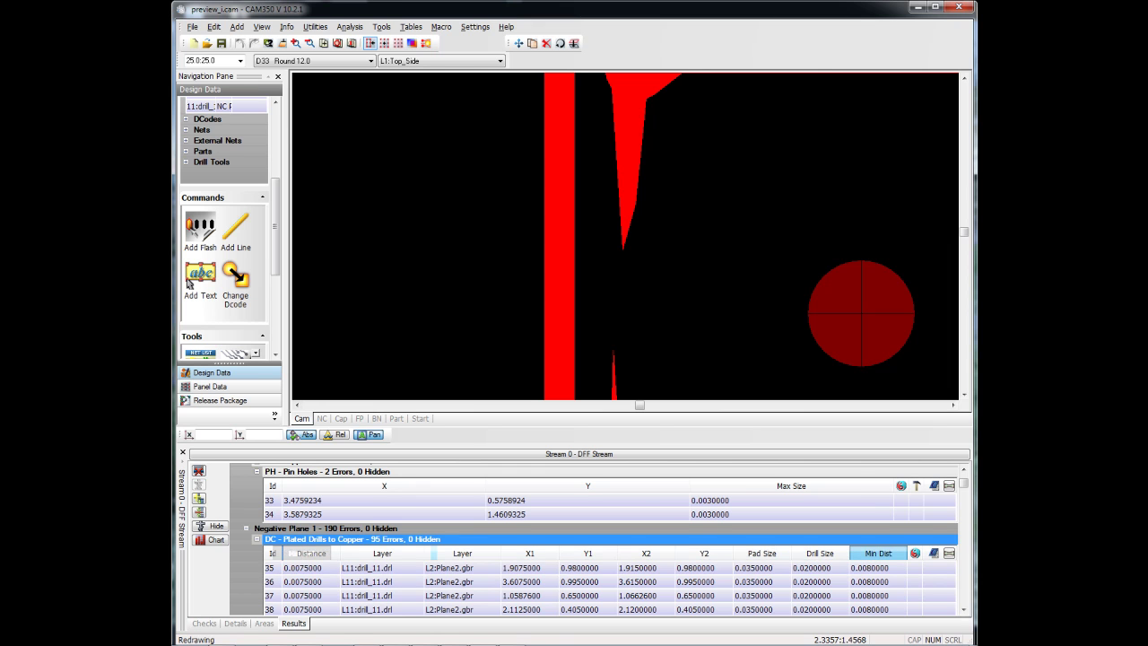
pyautogui.moveTo(878, 553); pyautogui.dragTo(292, 554)
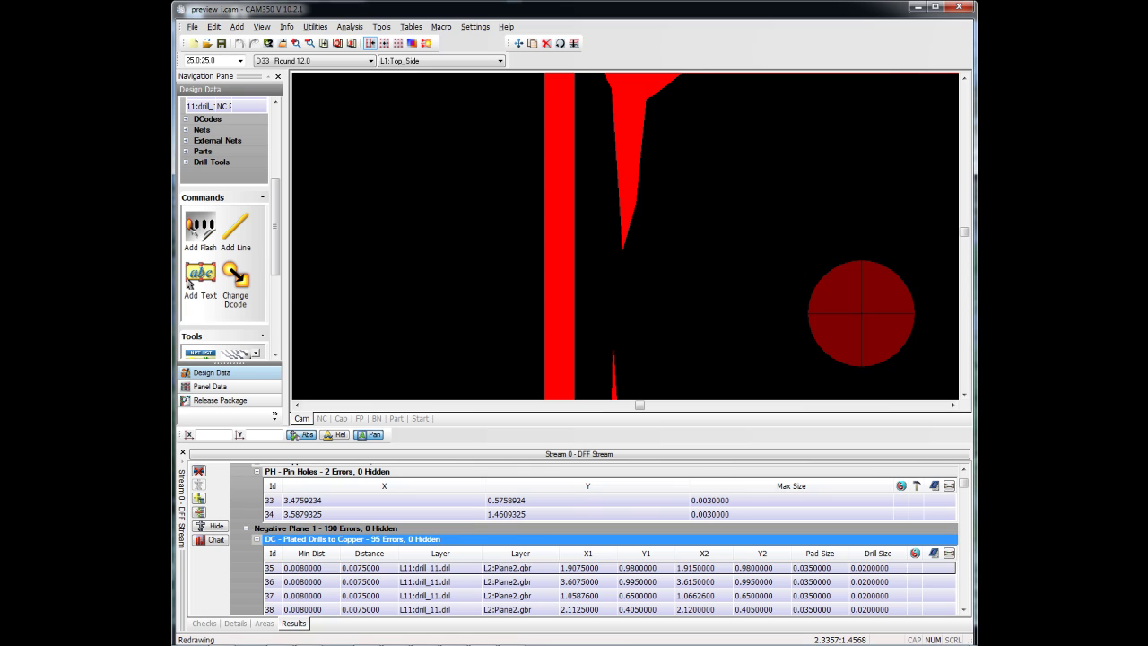
pyautogui.click(310, 568)
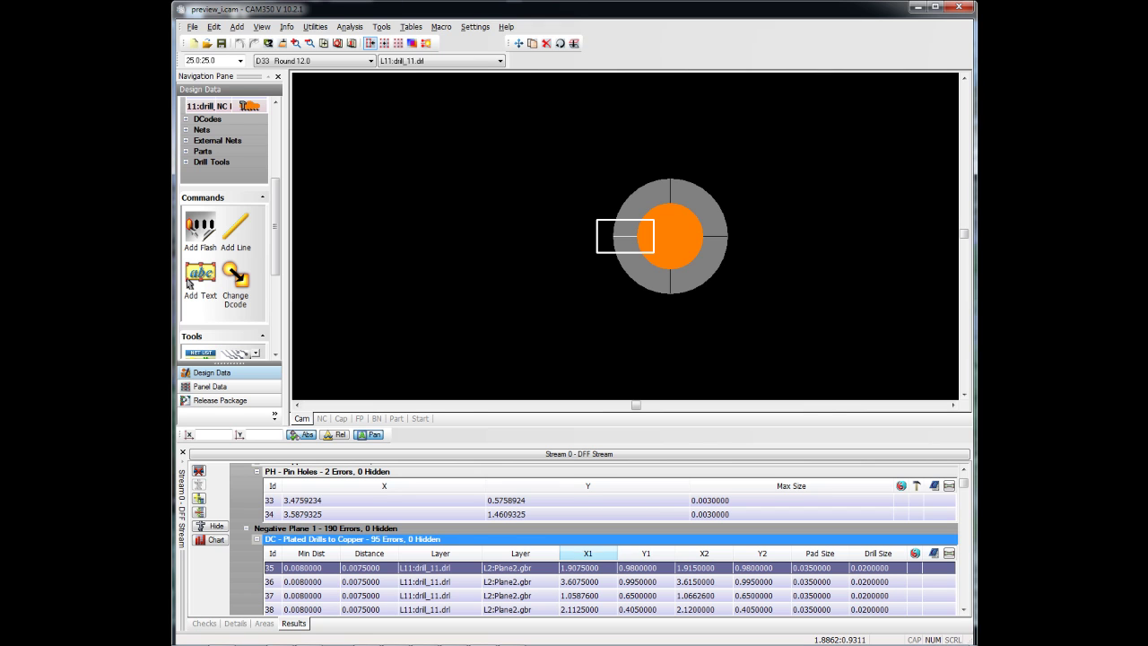
# Step: Chart the Plated Drills to Copper errors by distance, select the whole 7.5 bar, hide its errors, and close the chart
pyautogui.click(213, 540)
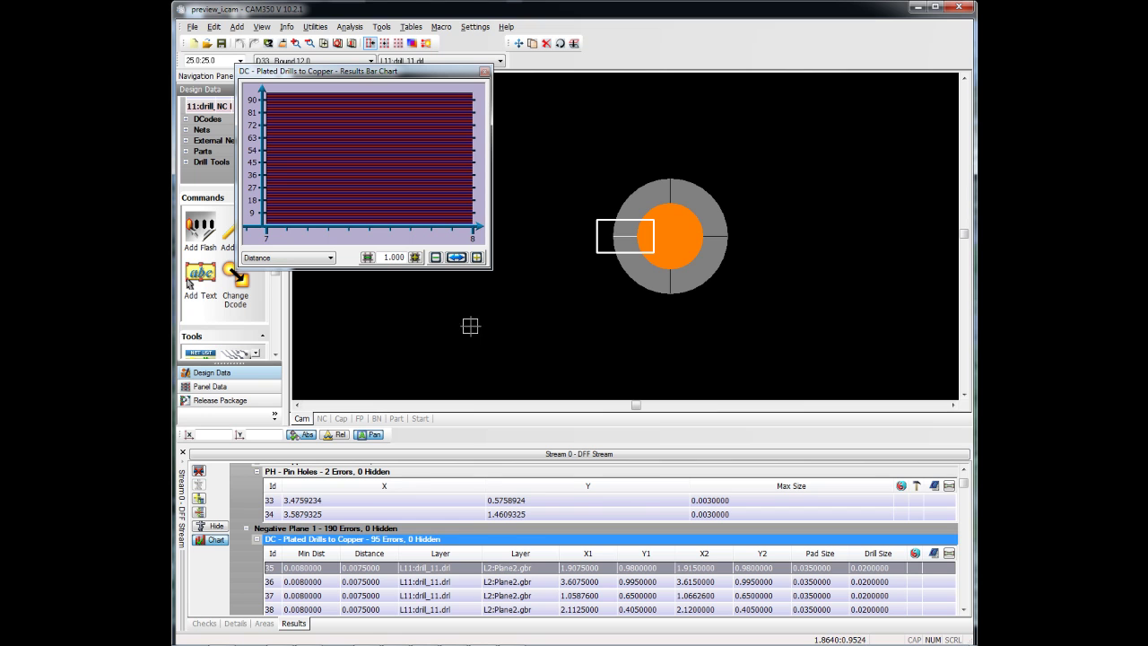
pyautogui.moveTo(376, 167)
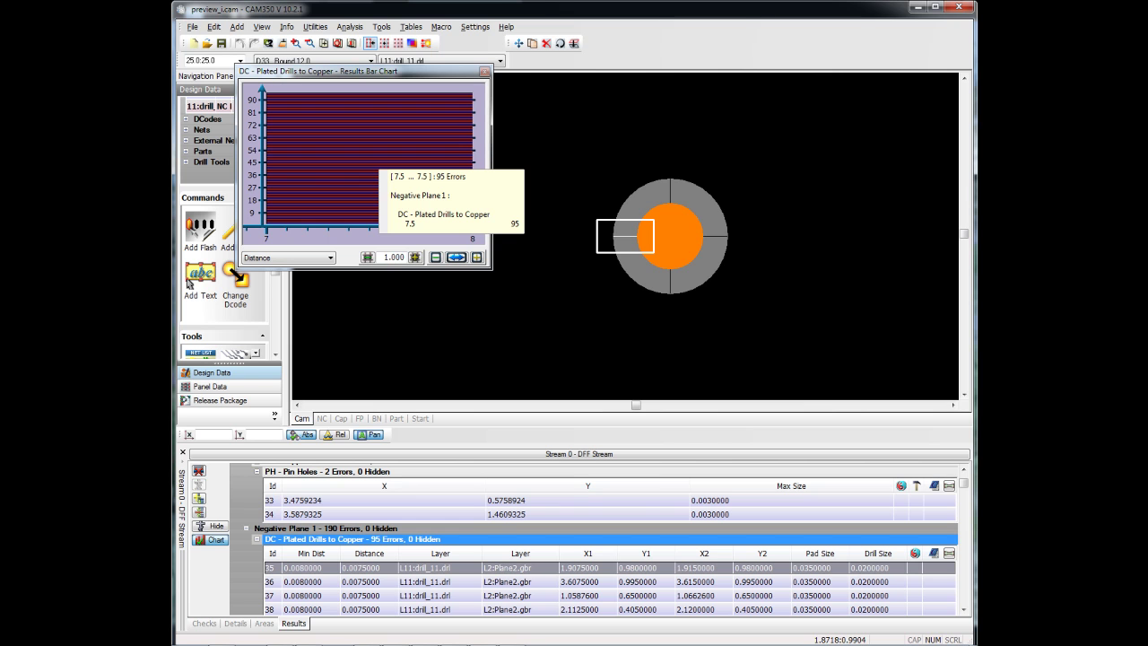
pyautogui.click(376, 163)
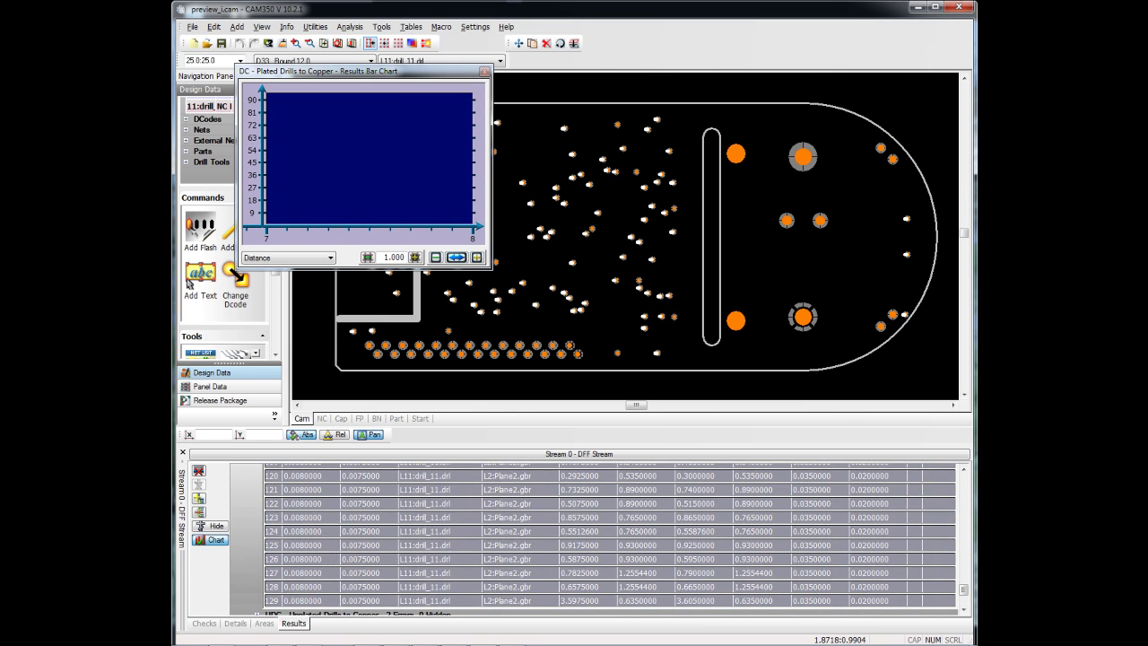
pyautogui.rightClick(379, 157)
pyautogui.click(414, 165)
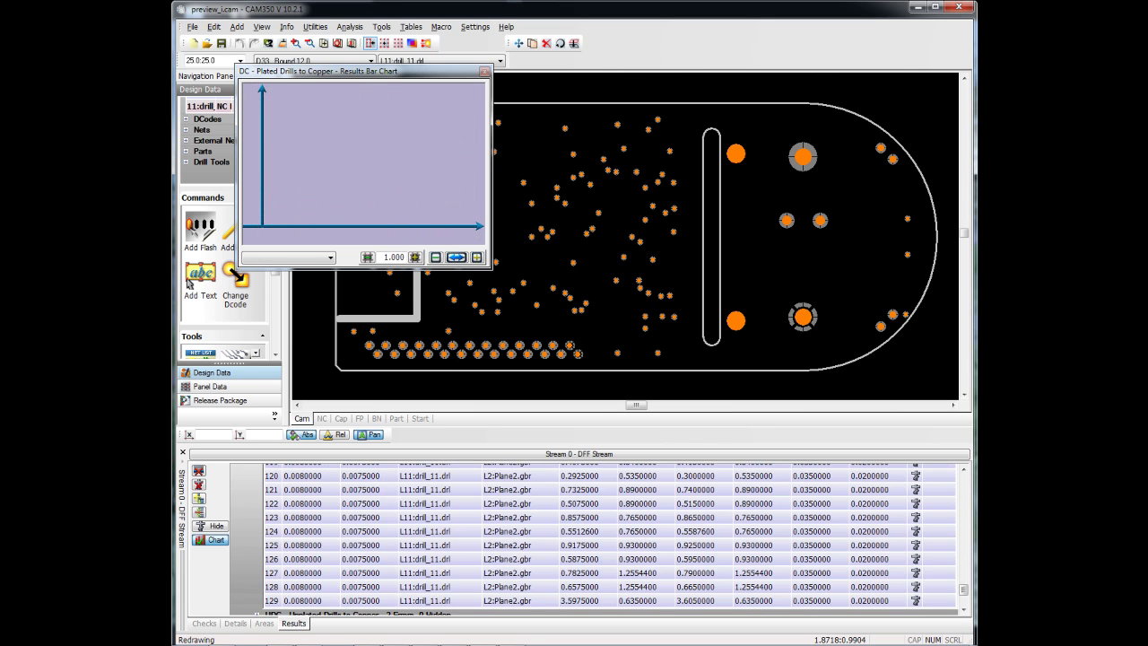
pyautogui.click(485, 71)
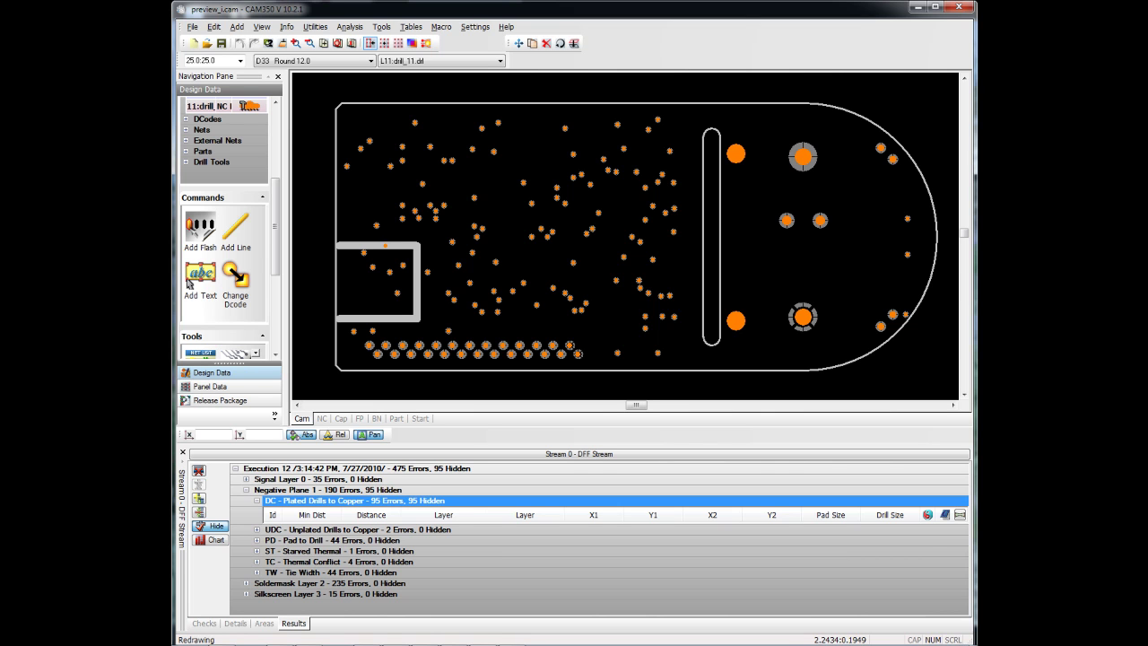
# Step: Inspect the first Pad to Drill error of Negative Plane 1, and chart the Unplated Drills to Copper errors by distance
pyautogui.click(257, 541)
pyautogui.press('Down')
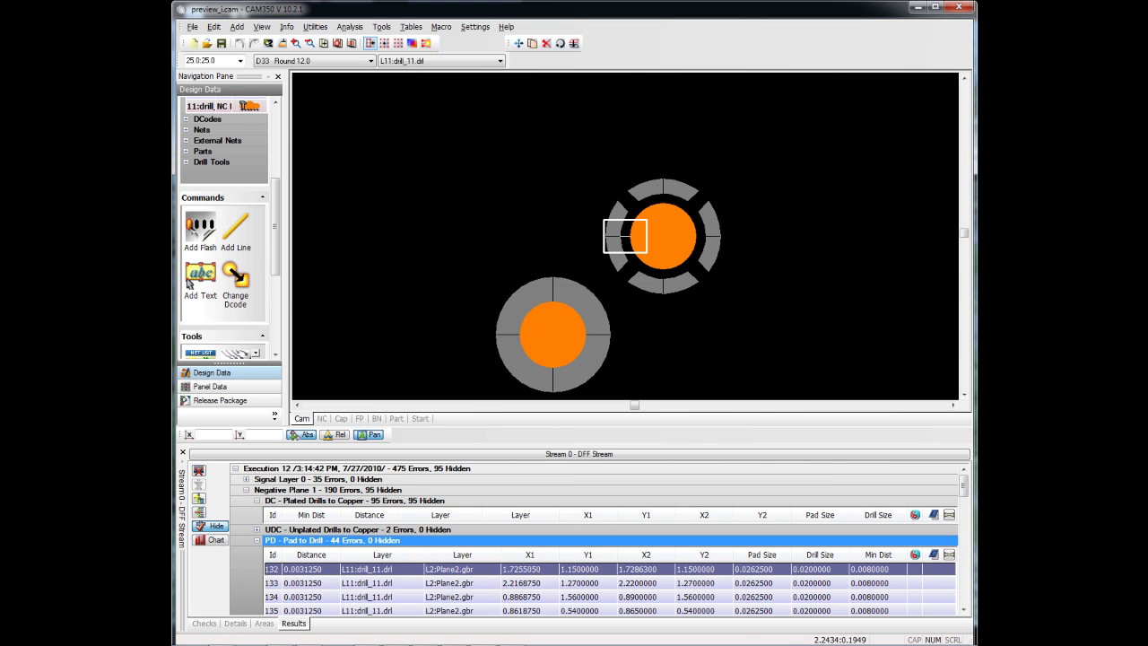
pyautogui.click(357, 530)
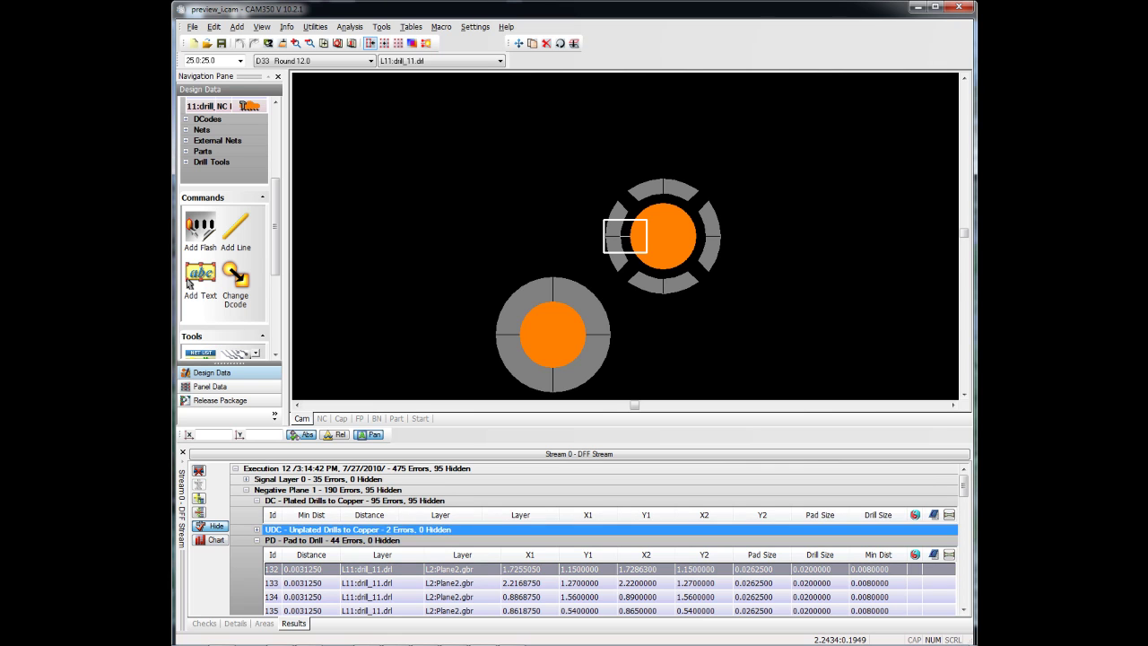
pyautogui.click(211, 540)
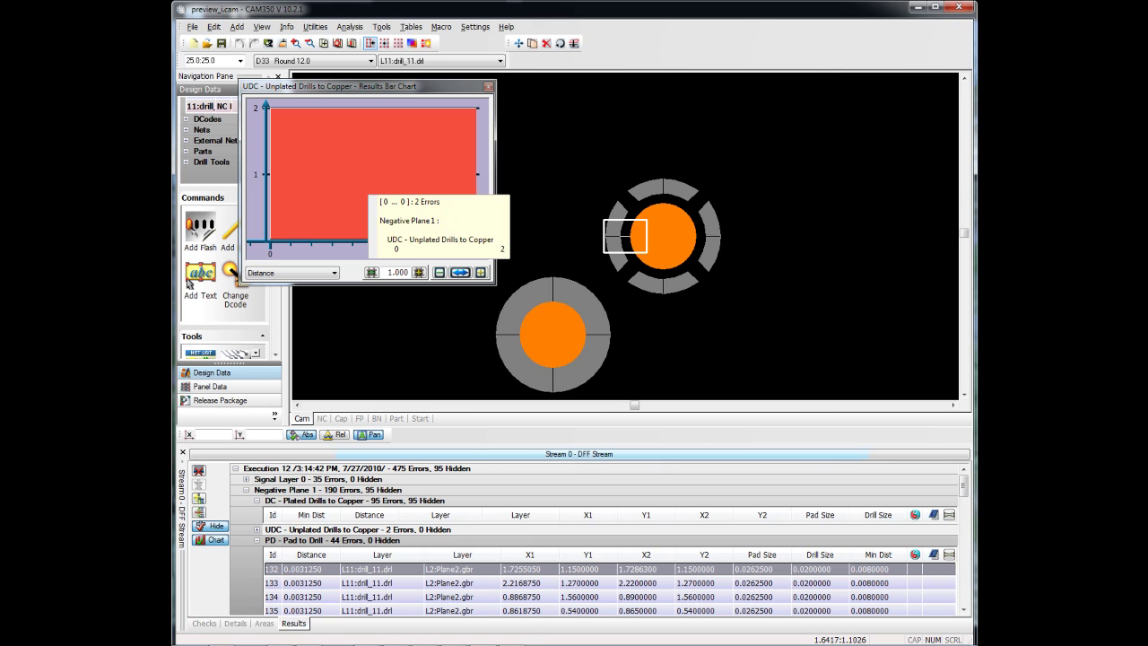
# Step: Chart the Pad to Drill errors by distance, examine the details of both bars, and close the chart
pyautogui.click(312, 554)
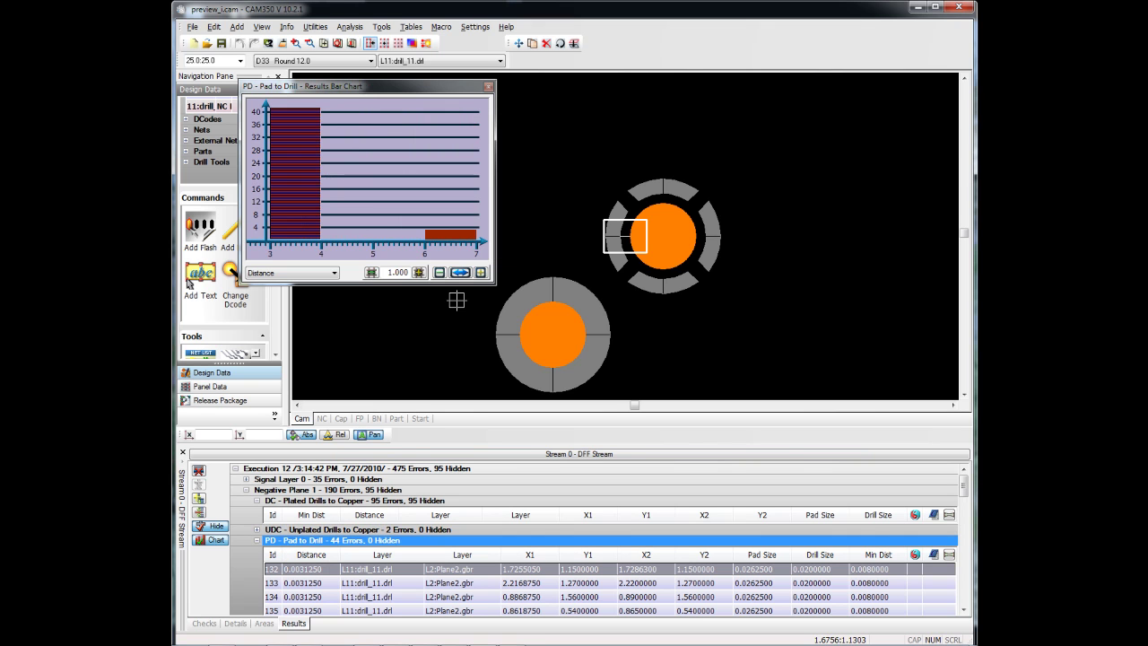
pyautogui.moveTo(453, 235)
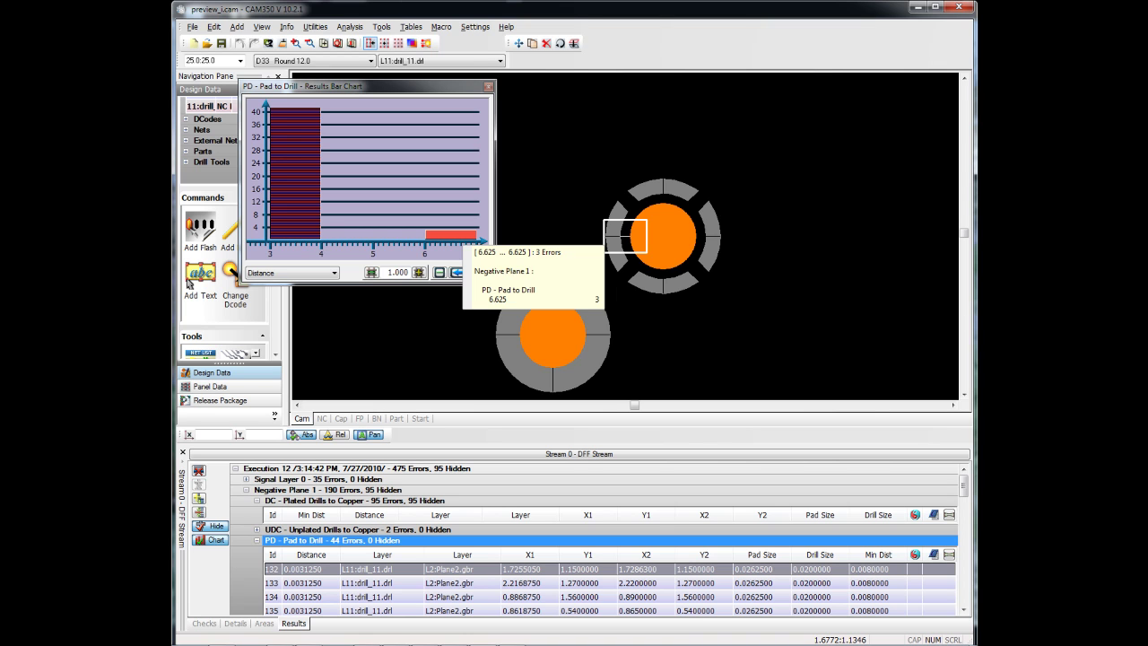
pyautogui.moveTo(292, 188)
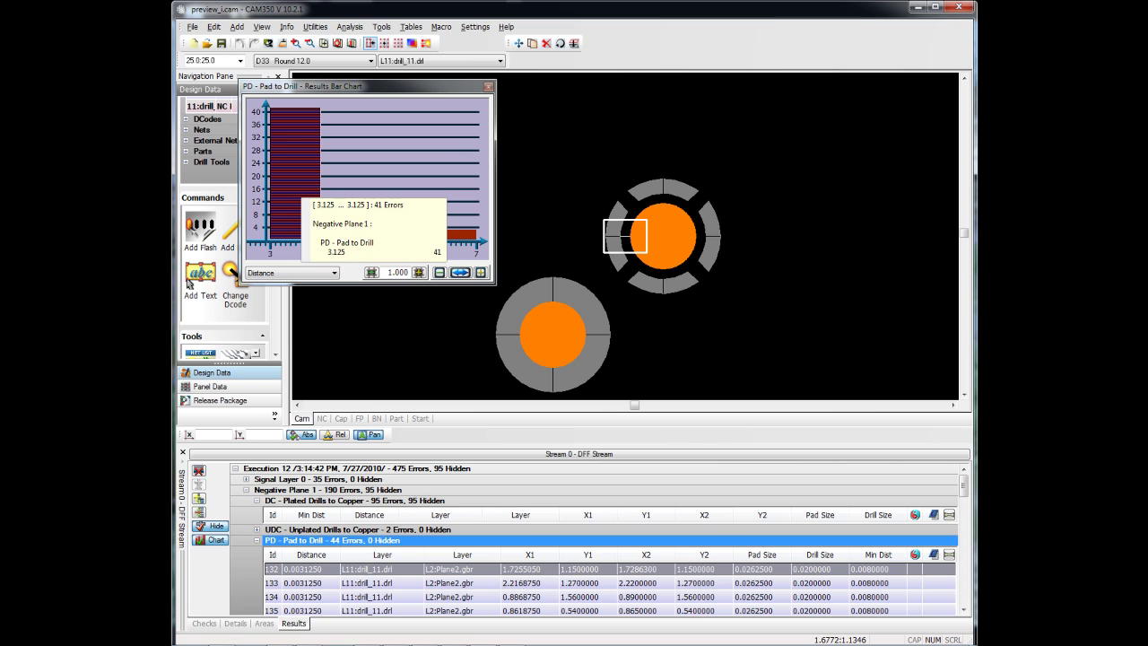
pyautogui.click(489, 87)
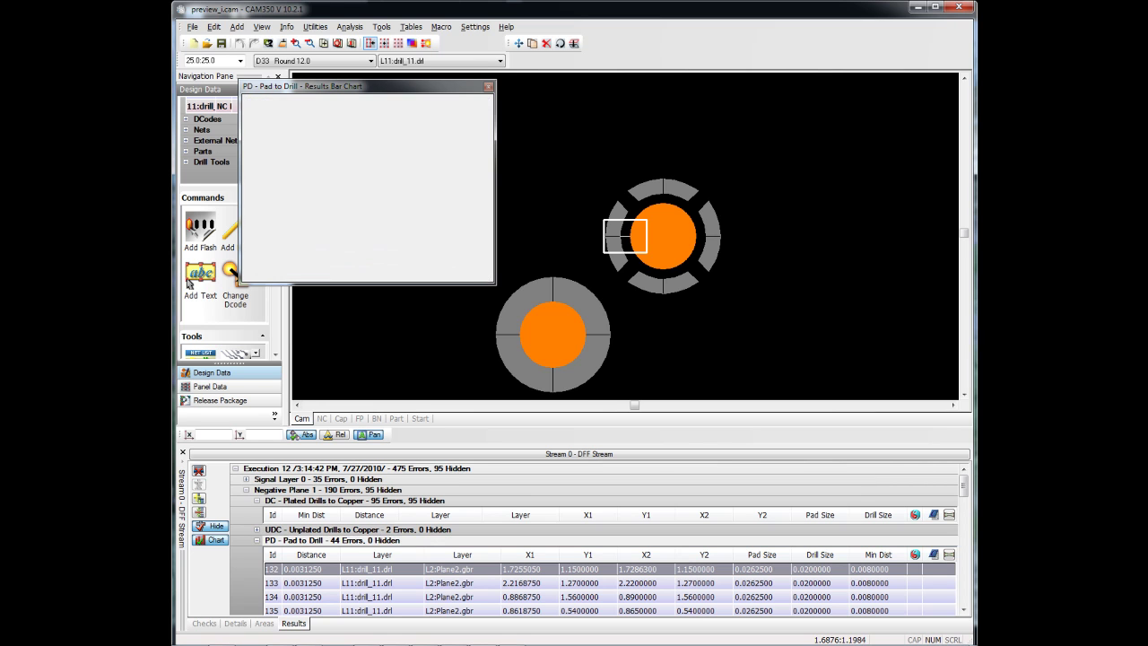
# Step: Collapse the Negative Plane 1 results and expand the Soldermask Layer 2 results
pyautogui.click(246, 490)
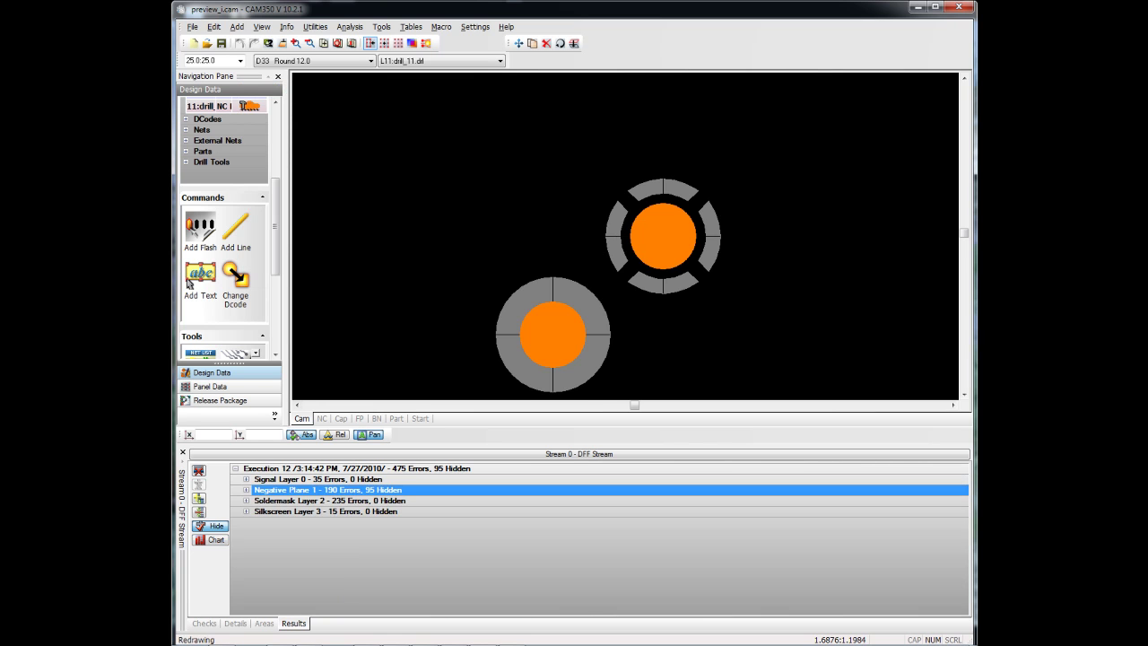
pyautogui.press('Down')
pyautogui.press('Right')
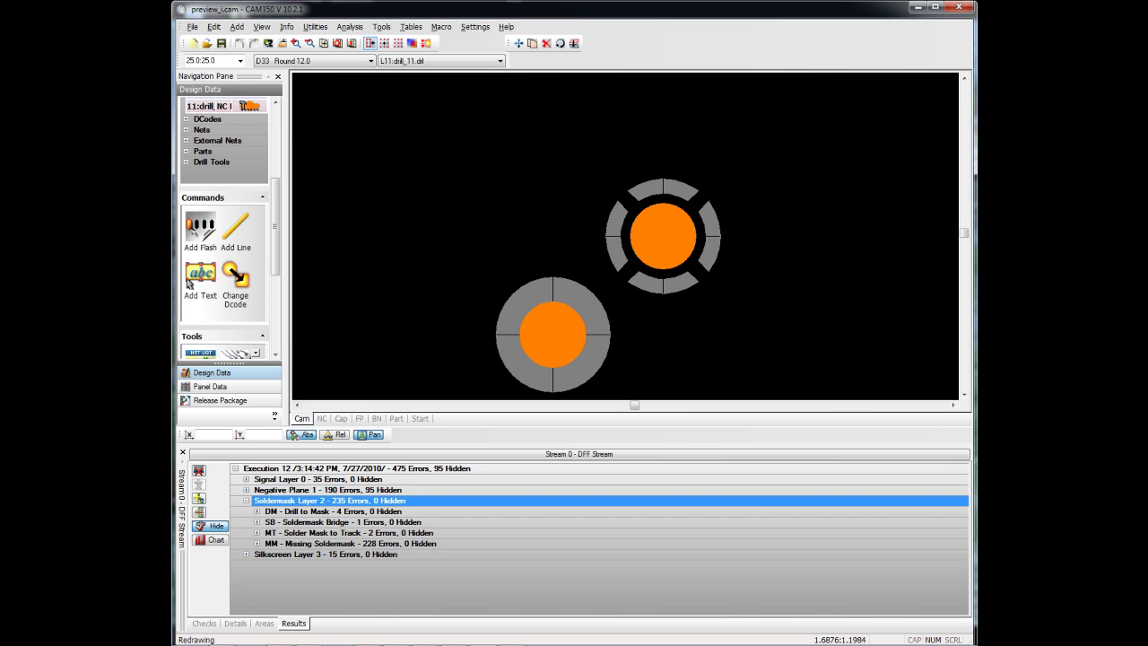
# Step: Expand the Missing Soldermask group and inspect its first error on the board together with the surrounding pads and traces
pyautogui.press('Down')
pyautogui.press('Down')
pyautogui.press('Down')
pyautogui.press('Down')
pyautogui.press('Right')
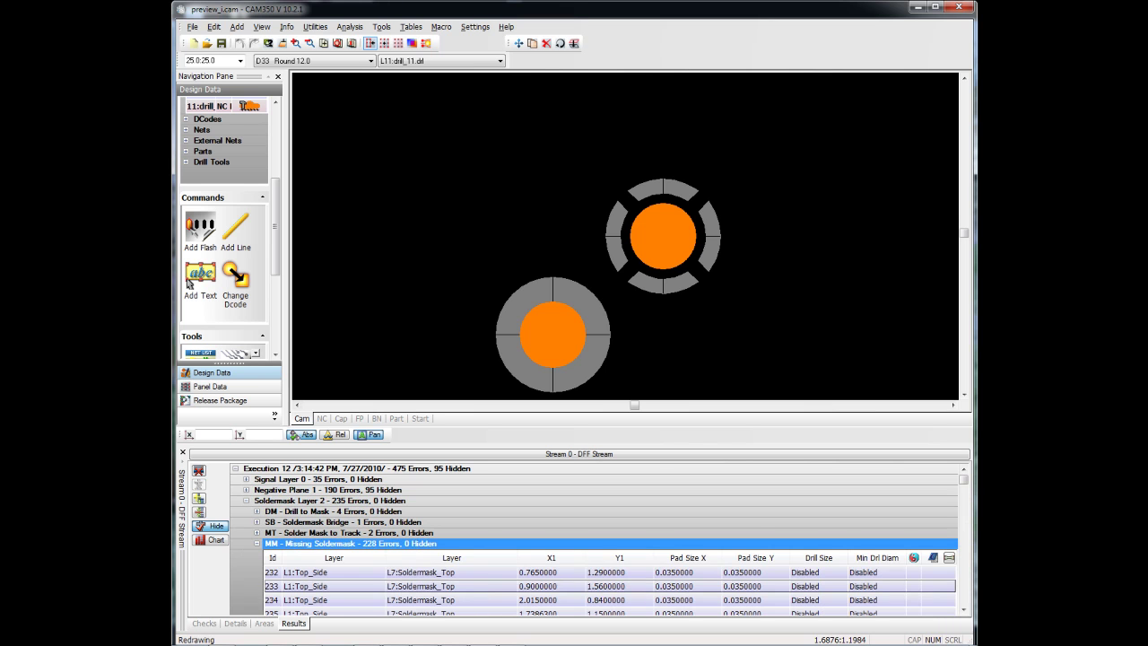
pyautogui.press('Down')
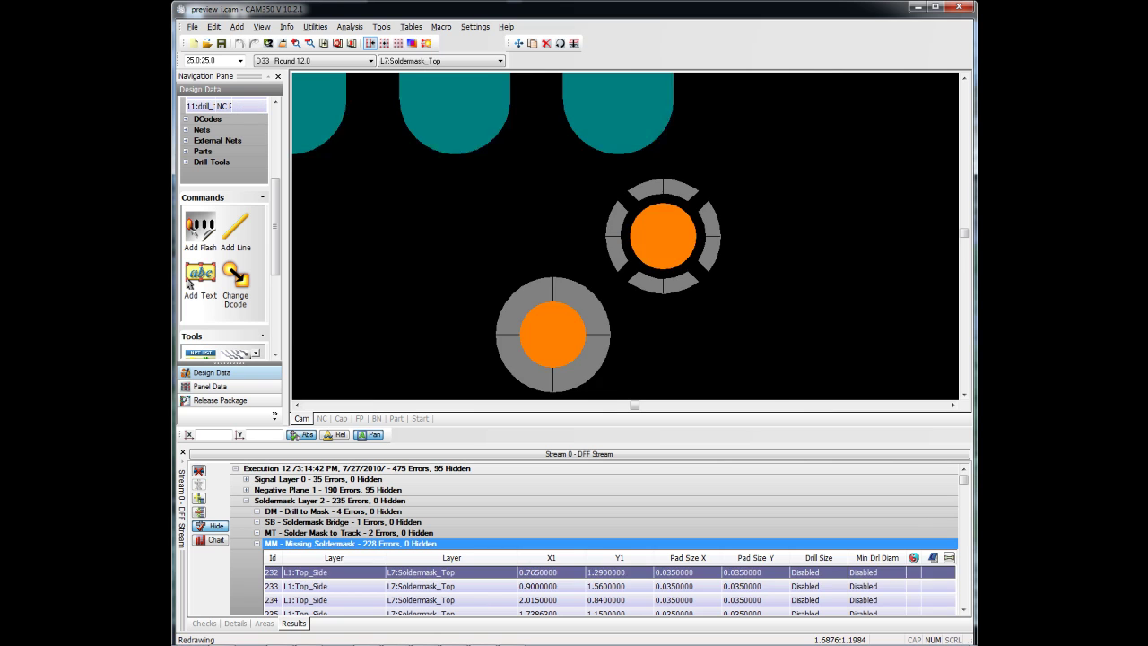
pyautogui.middleClick(652, 256)
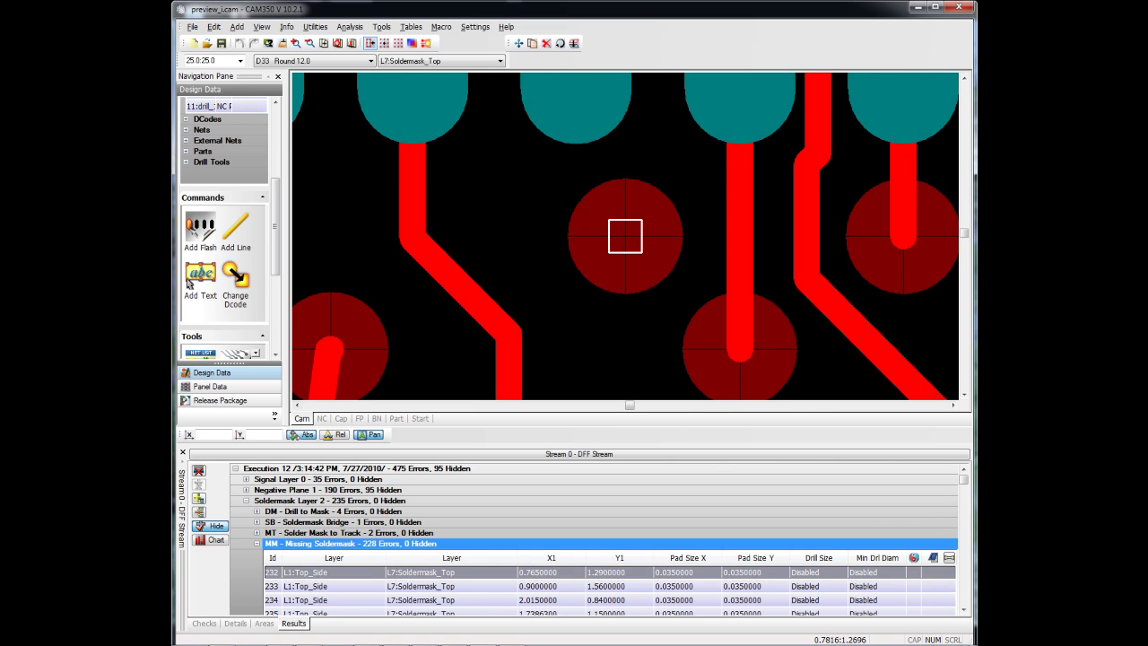
pyautogui.rightClick(652, 256)
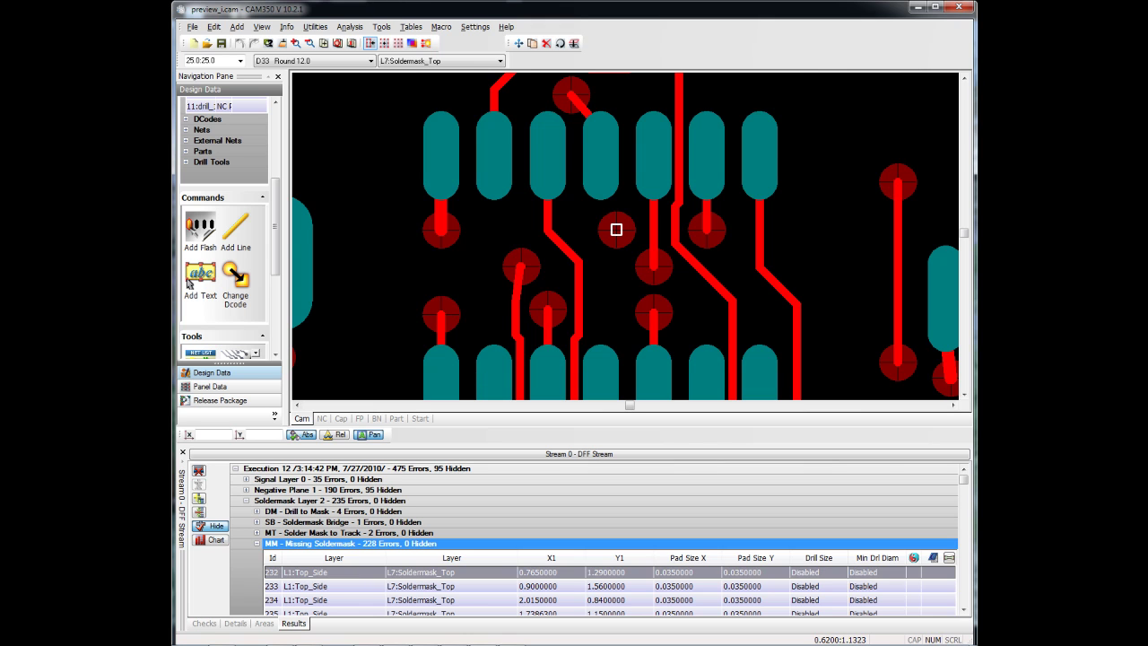
# Step: Collapse the Missing Soldermask group and inspect the first Silkscreen to Soldermask error of Silkscreen Layer 3 on the board
pyautogui.click(257, 544)
pyautogui.click(245, 554)
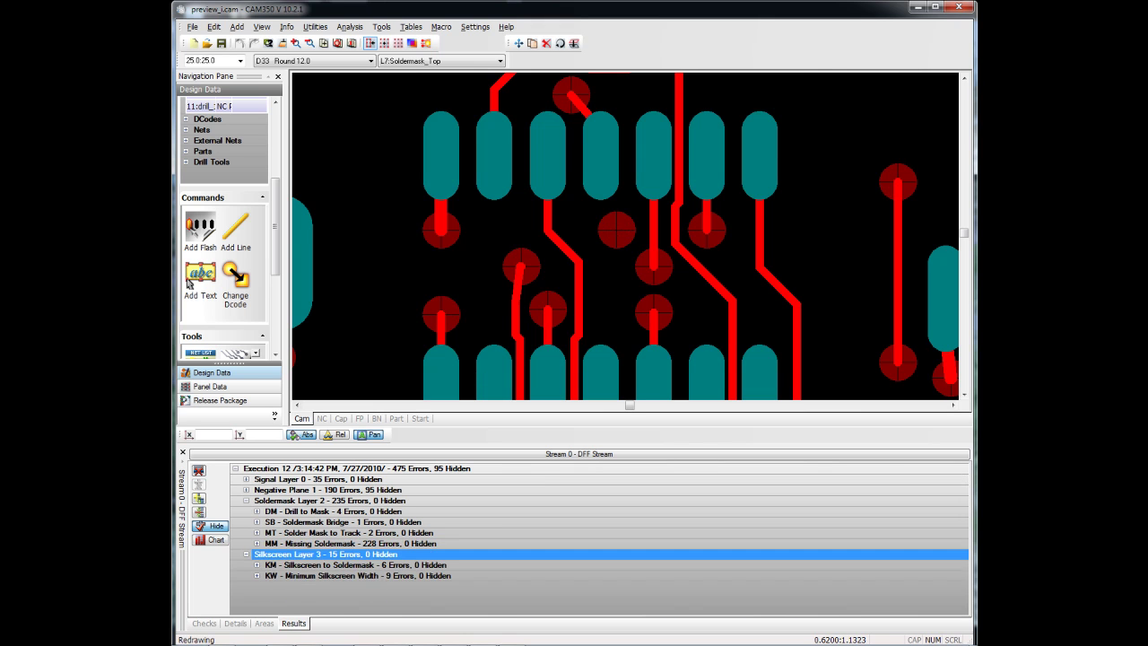
pyautogui.click(257, 565)
pyautogui.scroll(-2, 575, 565)
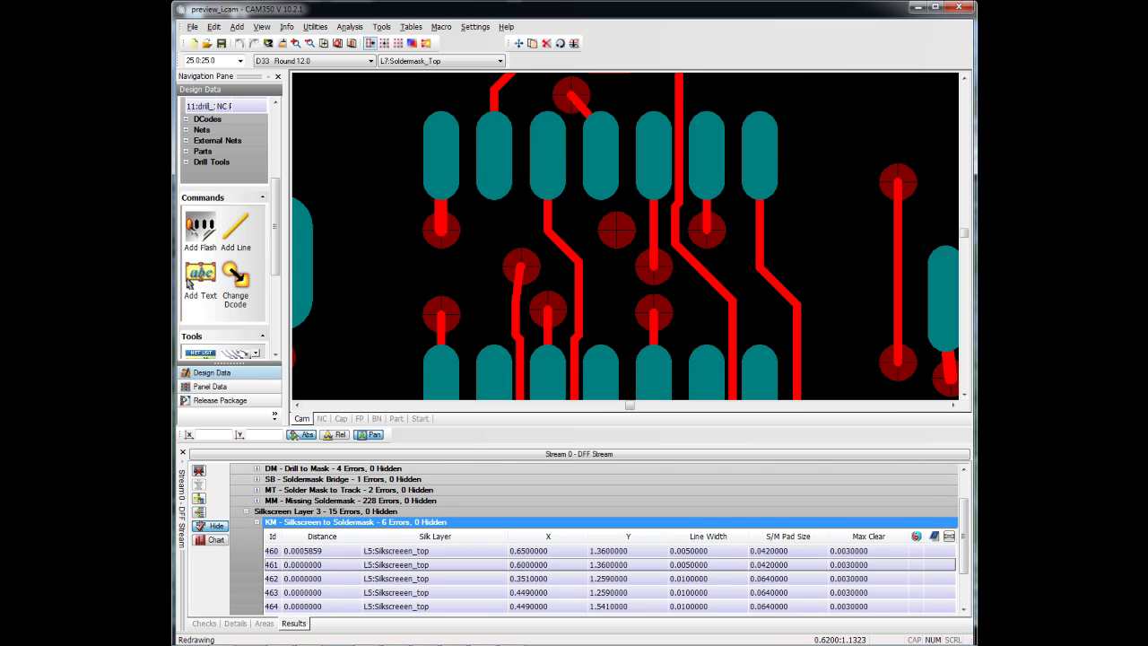
pyautogui.press('Up')
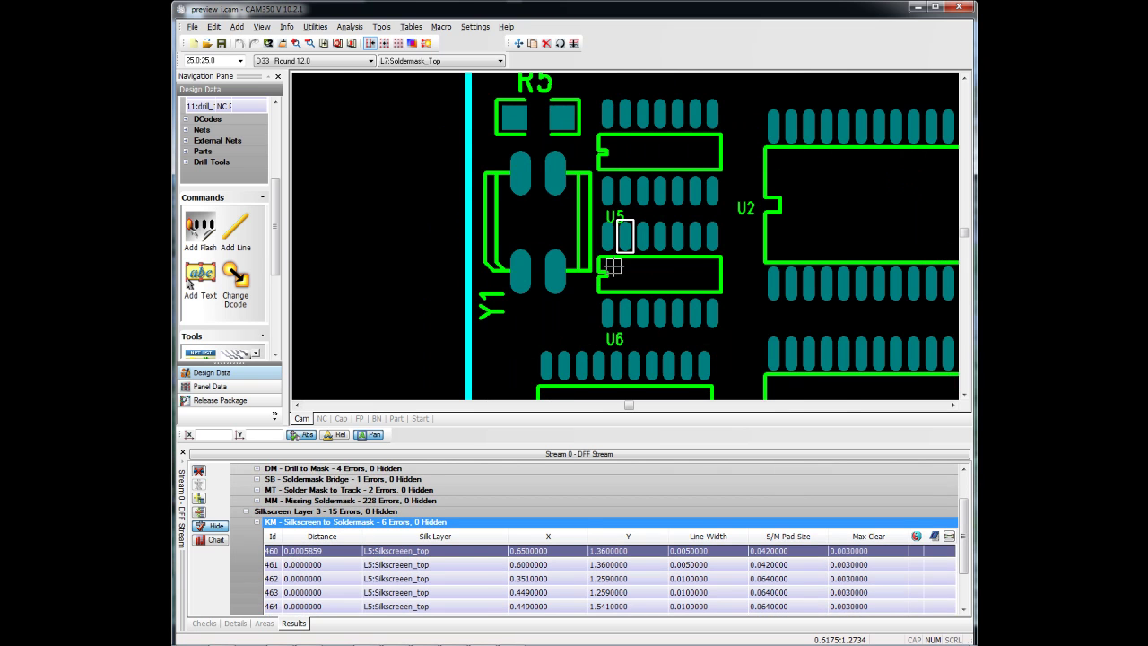